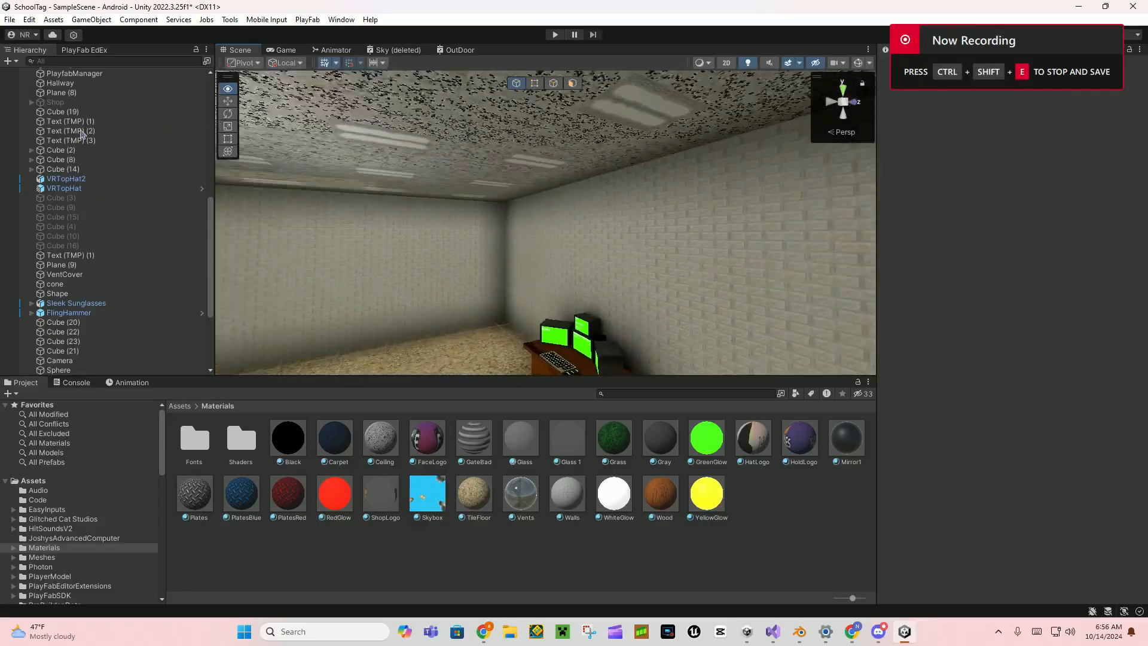
# - Activate the LowGravity, GamemodesRoom and Shop objects from the Hierarchy
pyautogui.moveTo(538, 224)
pyautogui.mouseDown(button='right')
pyautogui.moveTo(582, 132)
pyautogui.moveTo(539, 224)
pyautogui.mouseUp(button='right')
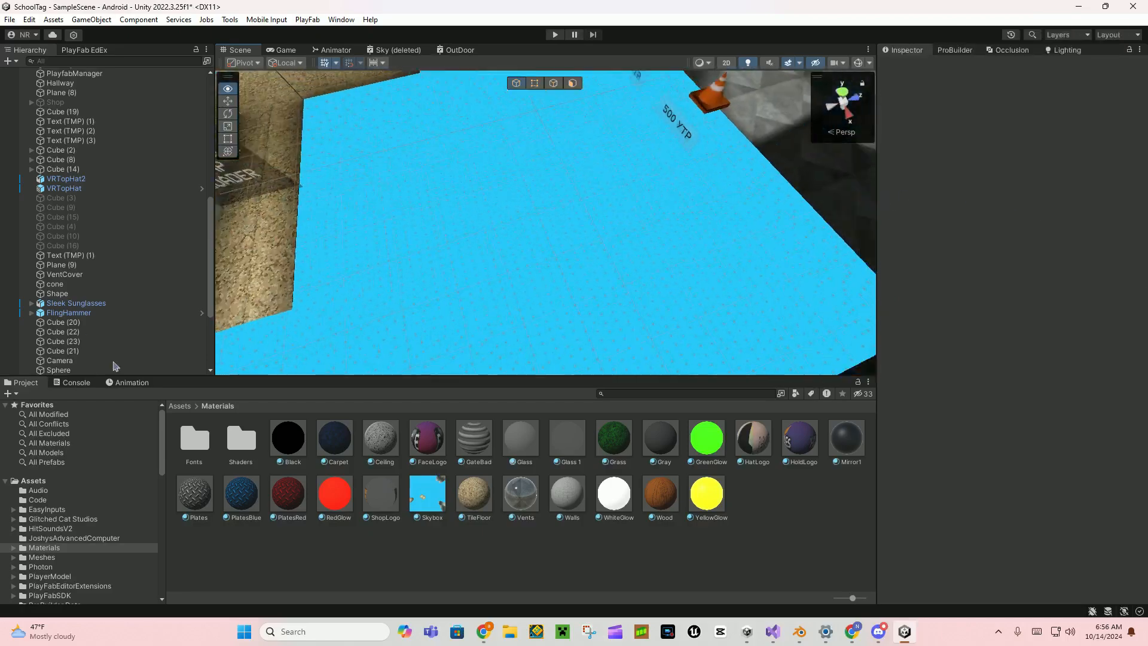
pyautogui.scroll(-3, 113, 306)
pyautogui.click(65, 329)
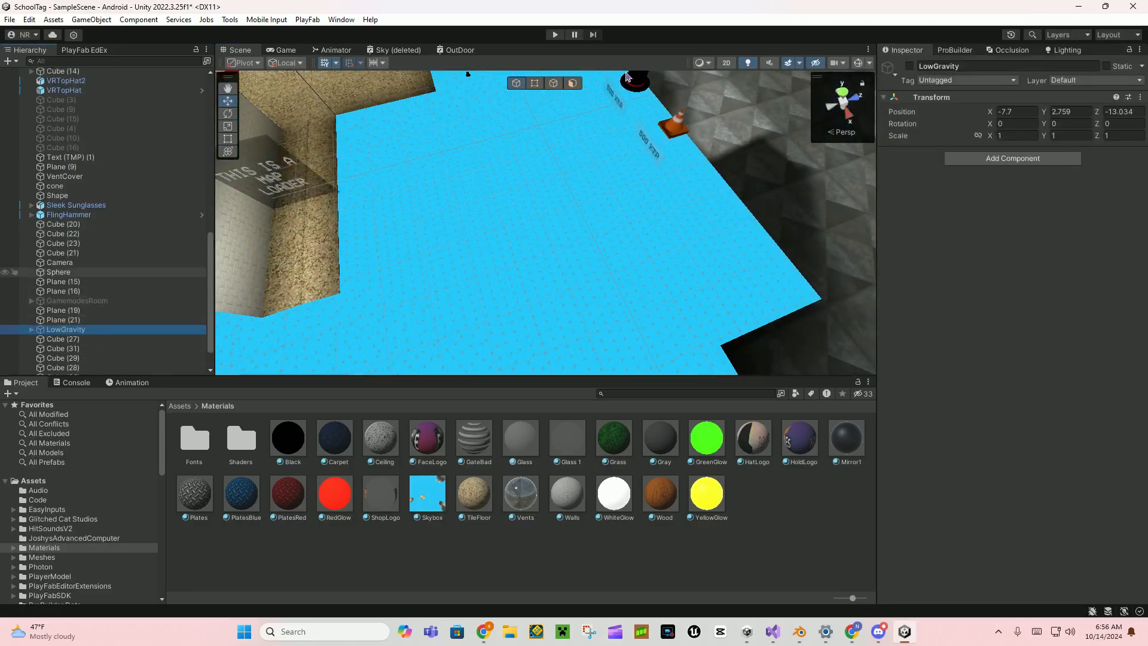
pyautogui.click(910, 67)
pyautogui.scroll(-5, 711, 199)
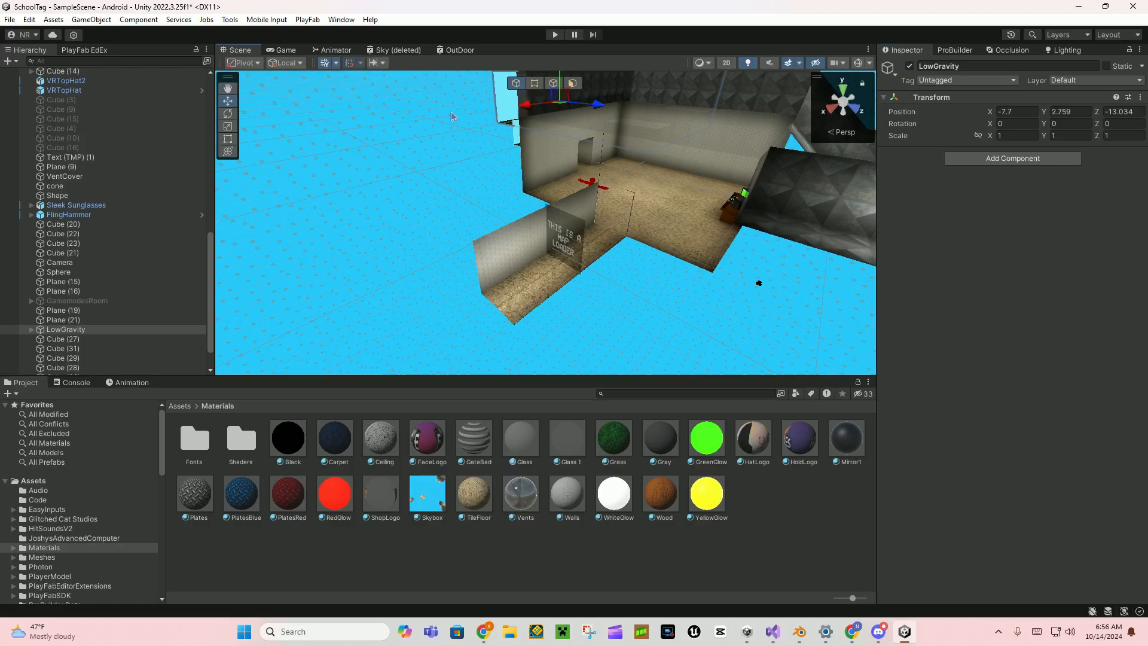
pyautogui.click(77, 300)
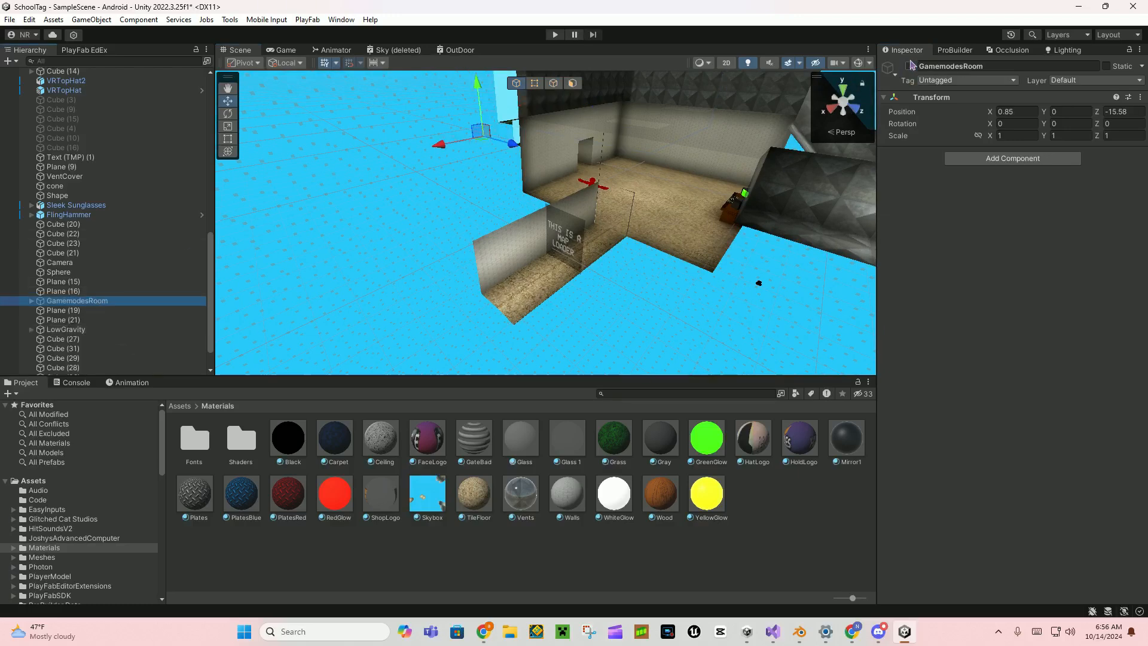
pyautogui.scroll(5, 90, 225)
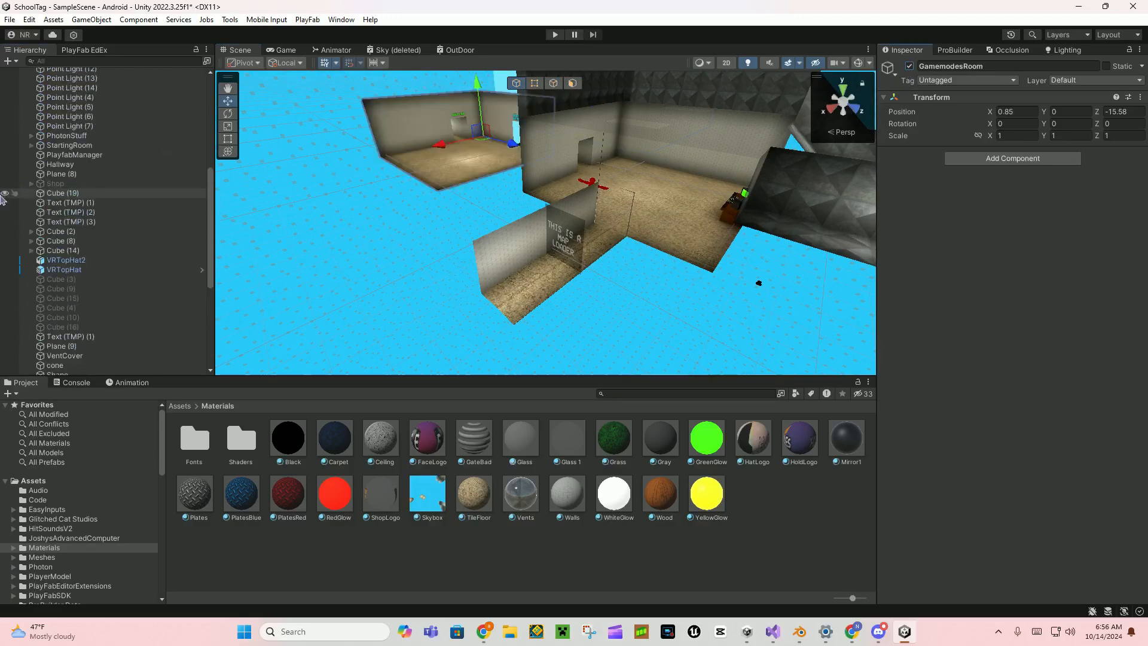
pyautogui.click(54, 219)
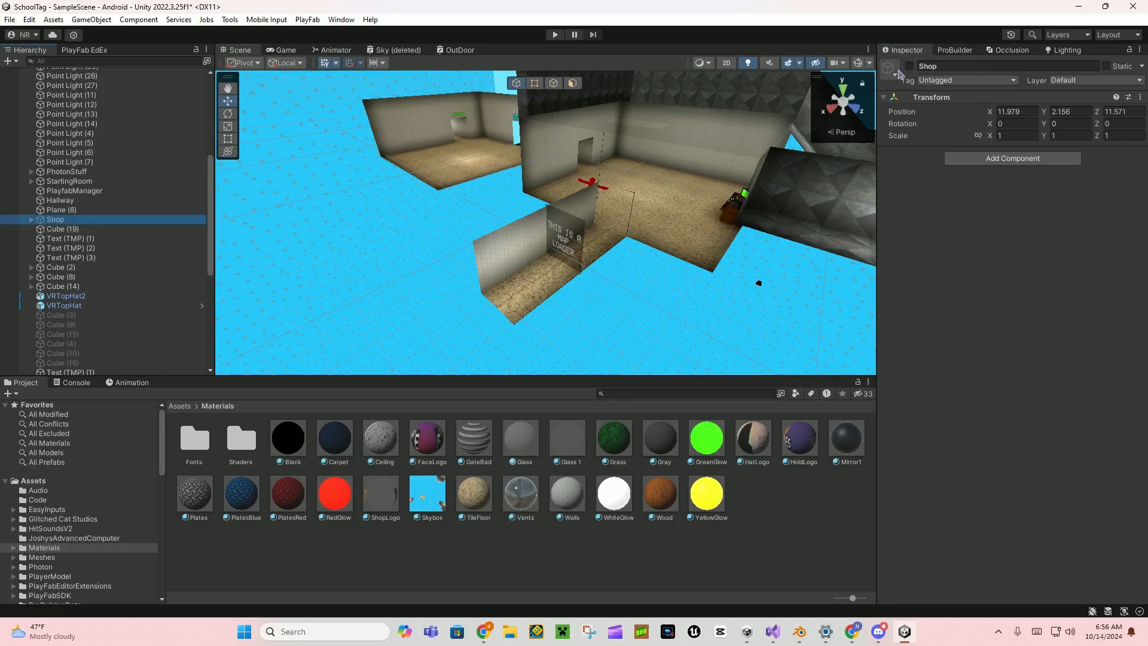
# - Frame the Shop and fly the Scene view through its interior and hallway
pyautogui.doubleClick(54, 219)
pyautogui.moveTo(629, 224)
pyautogui.mouseDown(button='right')
pyautogui.moveTo(823, 203)
pyautogui.moveTo(508, 166)
pyautogui.moveTo(767, 171)
pyautogui.moveTo(748, 92)
pyautogui.moveTo(157, 120)
pyautogui.mouseUp(button='right')
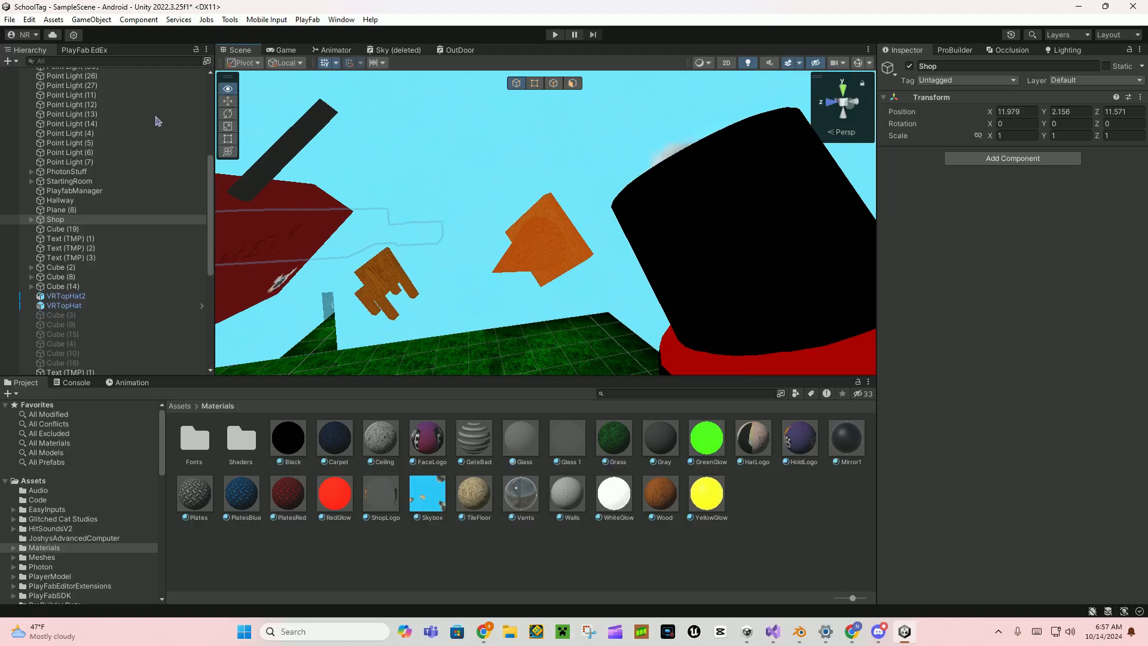
pyautogui.press('Up')
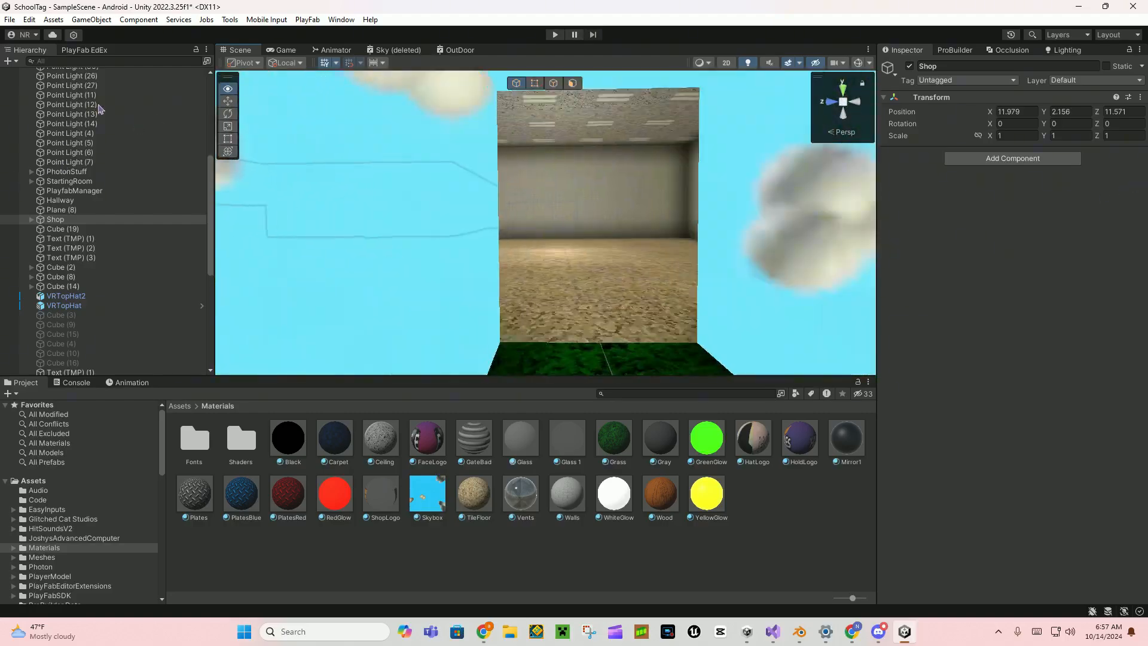
pyautogui.moveTo(560, 180); pyautogui.dragTo(448, 197, button='right')
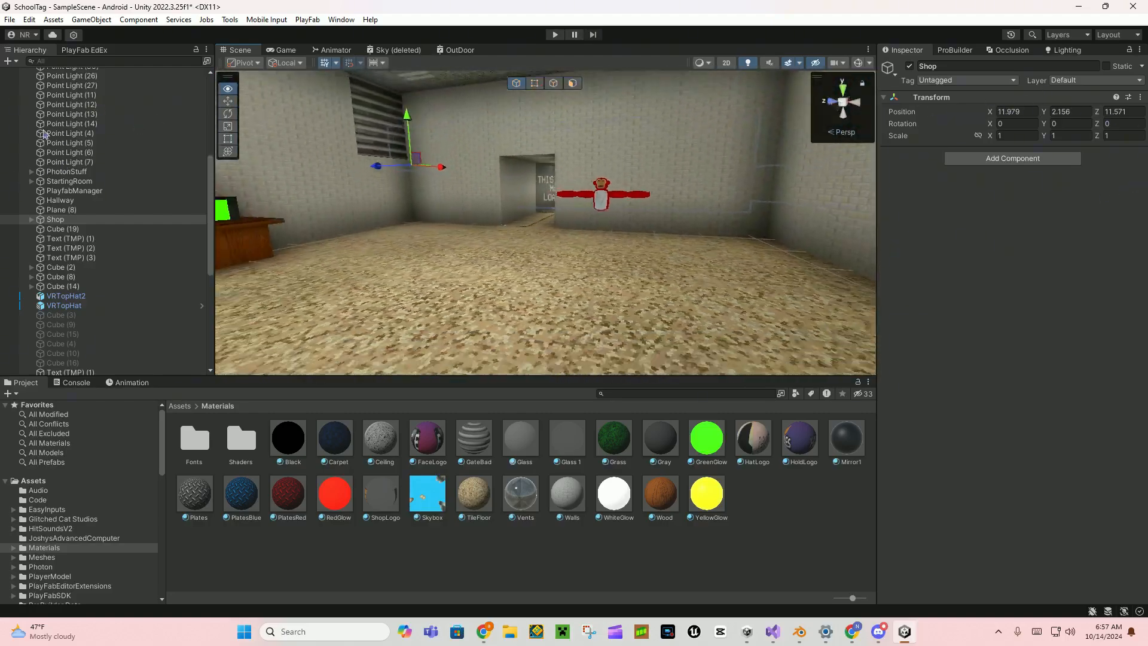
pyautogui.moveTo(538, 224); pyautogui.dragTo(467, 242, button='right')
# - Create an empty GameObject named Post Processing in the Hierarchy
pyautogui.click(8, 61)
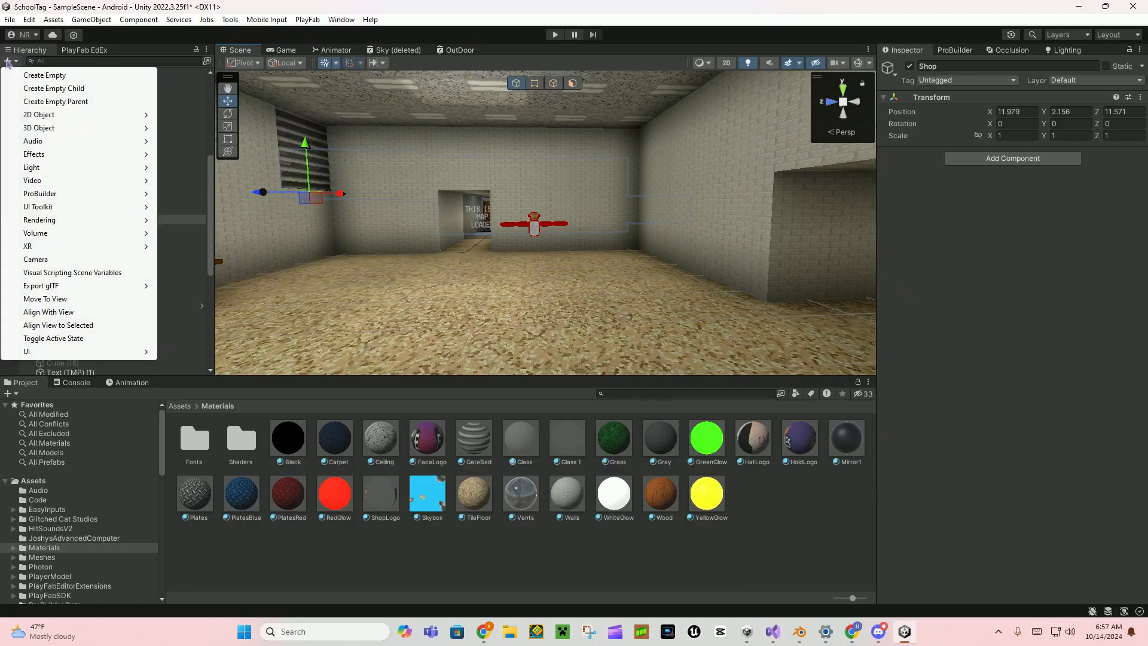
pyautogui.click(43, 76)
pyautogui.write('Post Process')
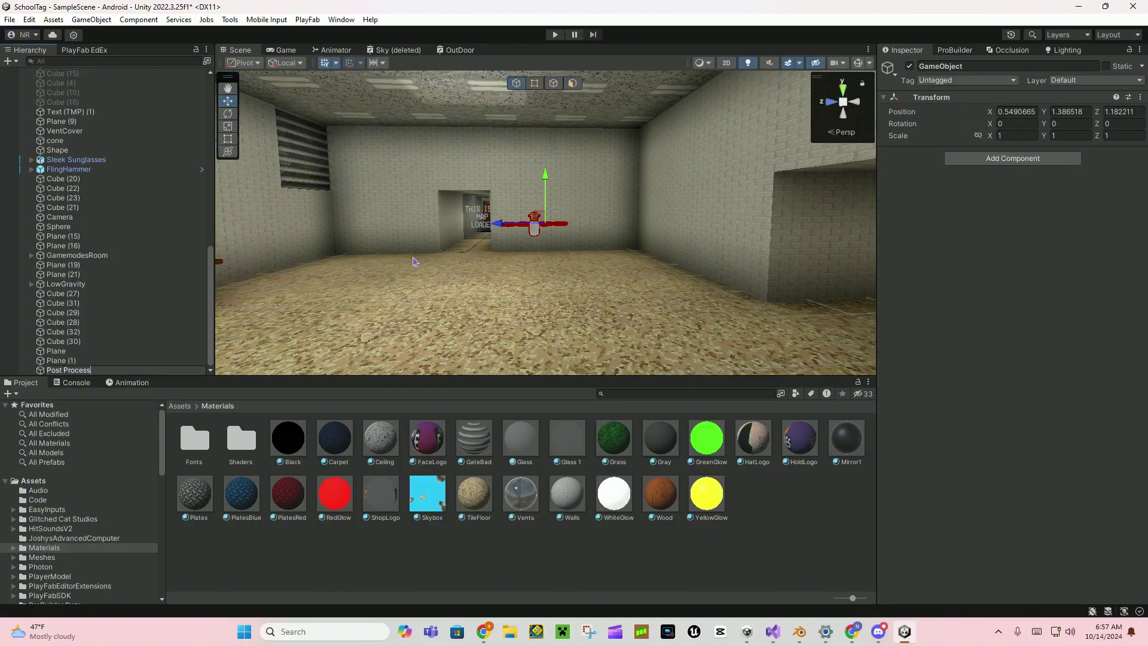
pyautogui.write('ing')
pyautogui.press('Return')
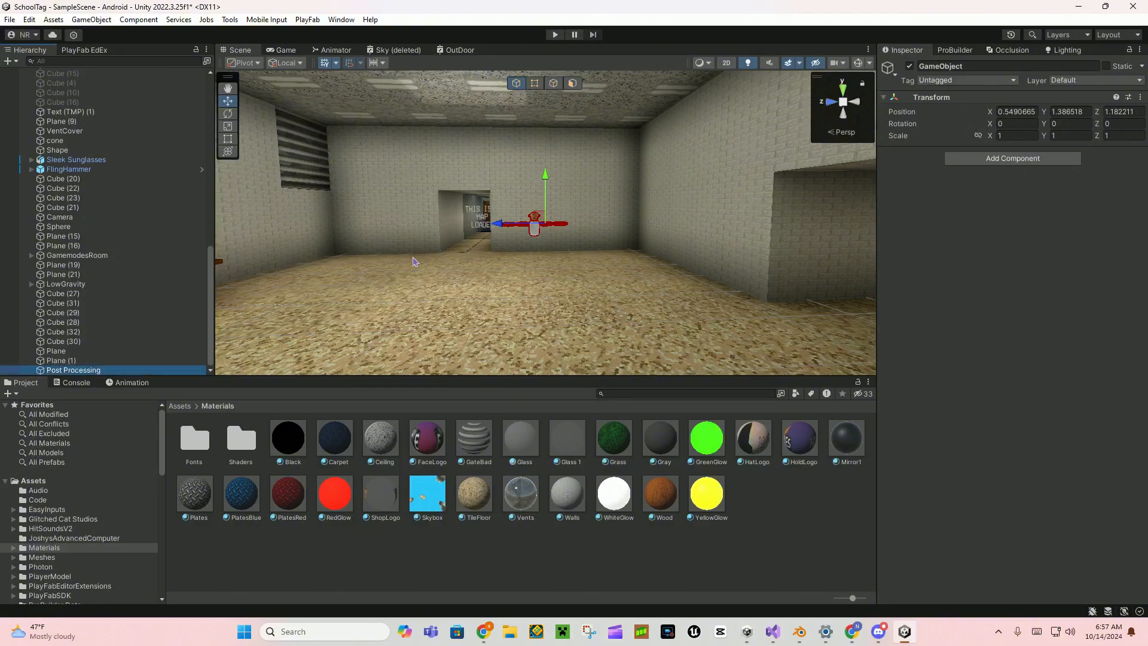
pyautogui.click(341, 20)
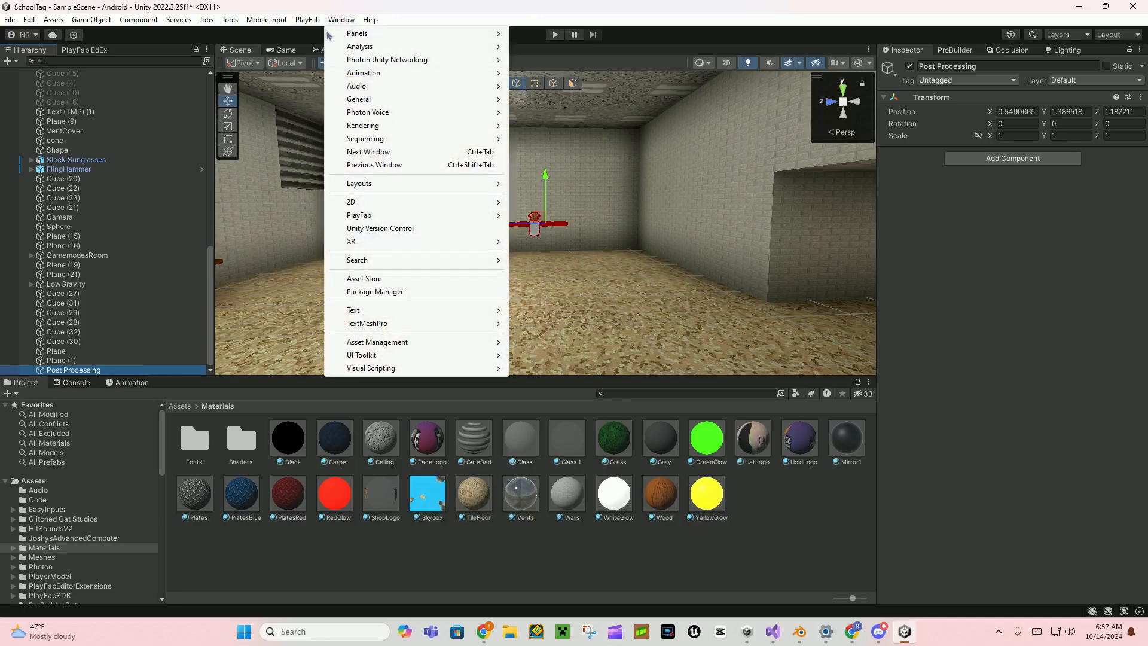
pyautogui.click(374, 291)
pyautogui.write('Post Processin')
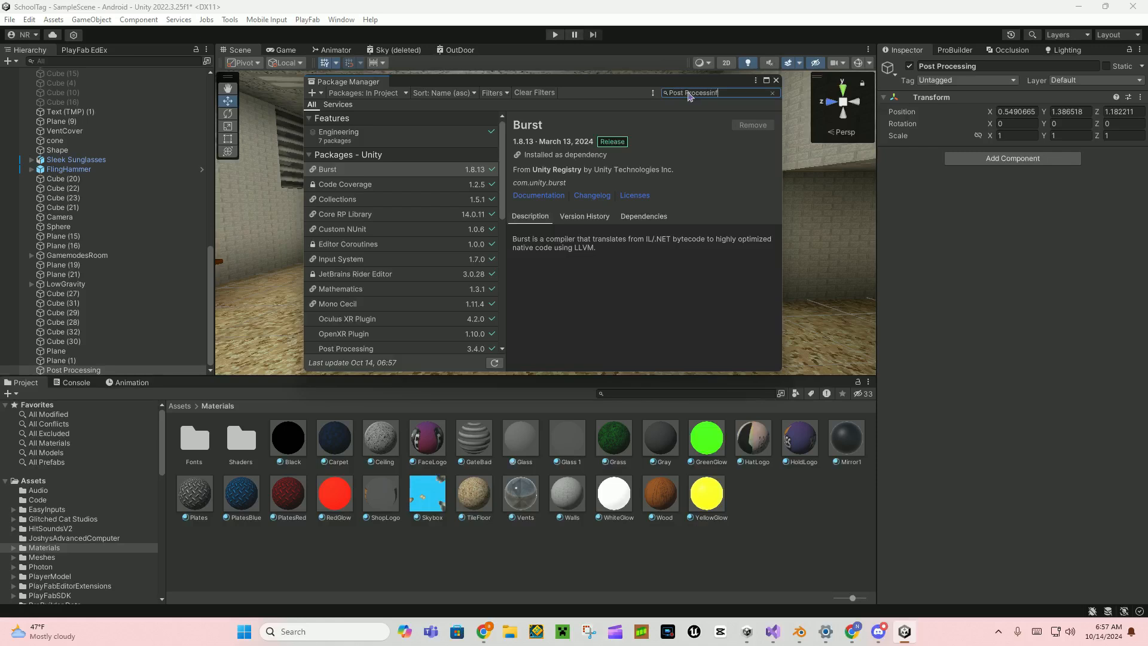
pyautogui.write('g')
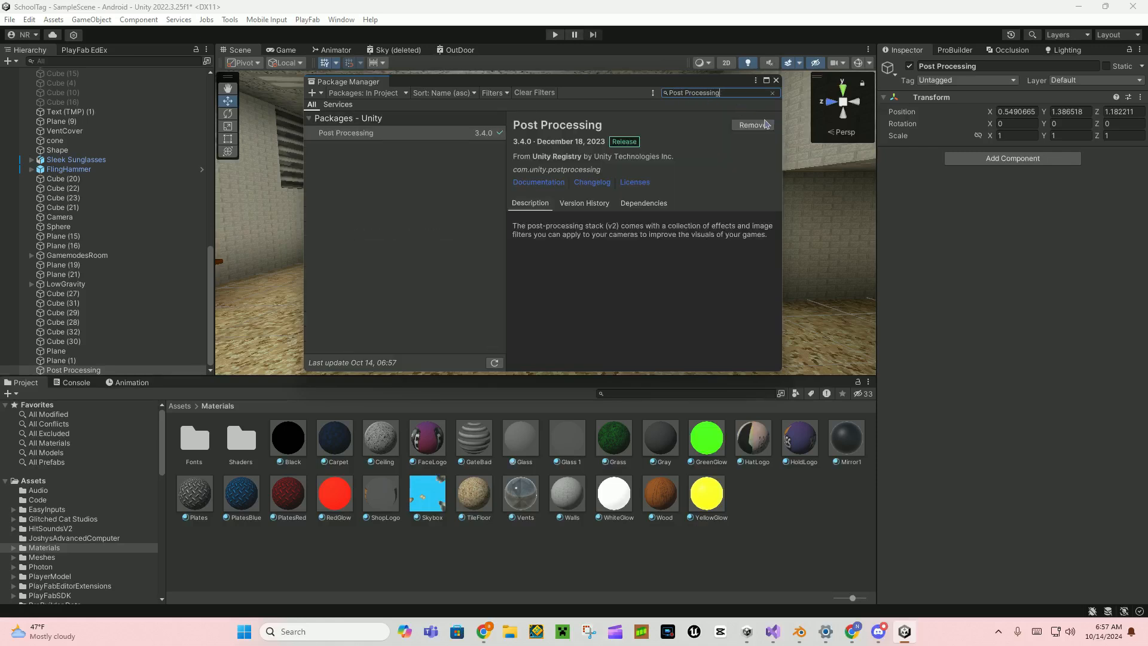
pyautogui.click(777, 82)
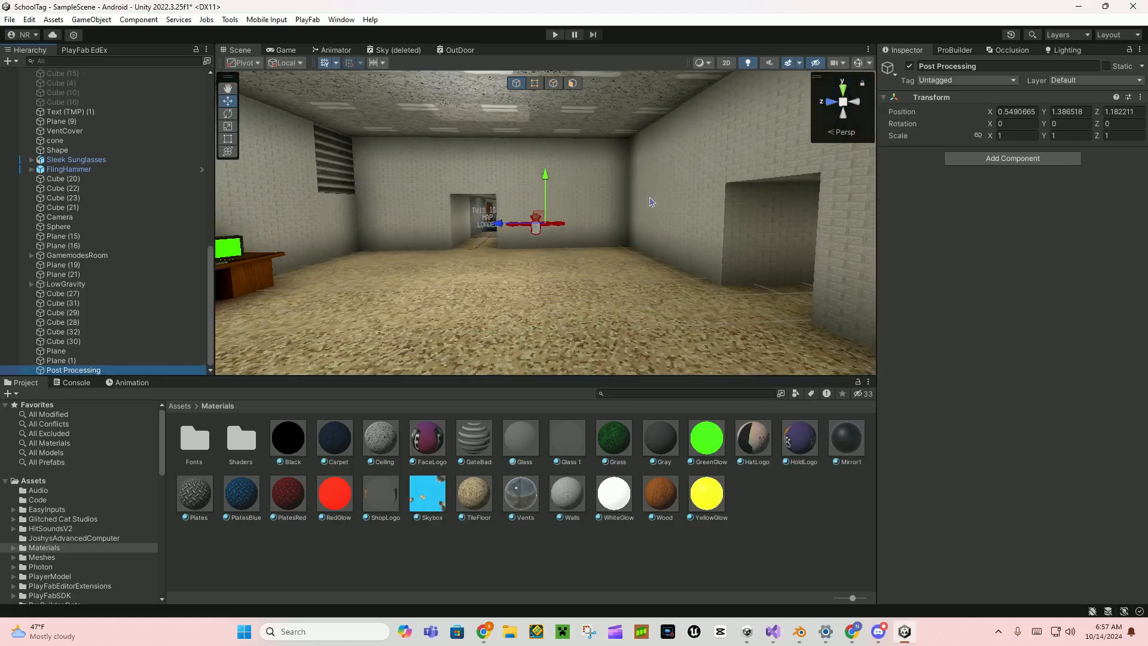
# - Add a Volume component to Post Processing and assign the existing Post Processing profile
pyautogui.click(1013, 159)
pyautogui.write('v')
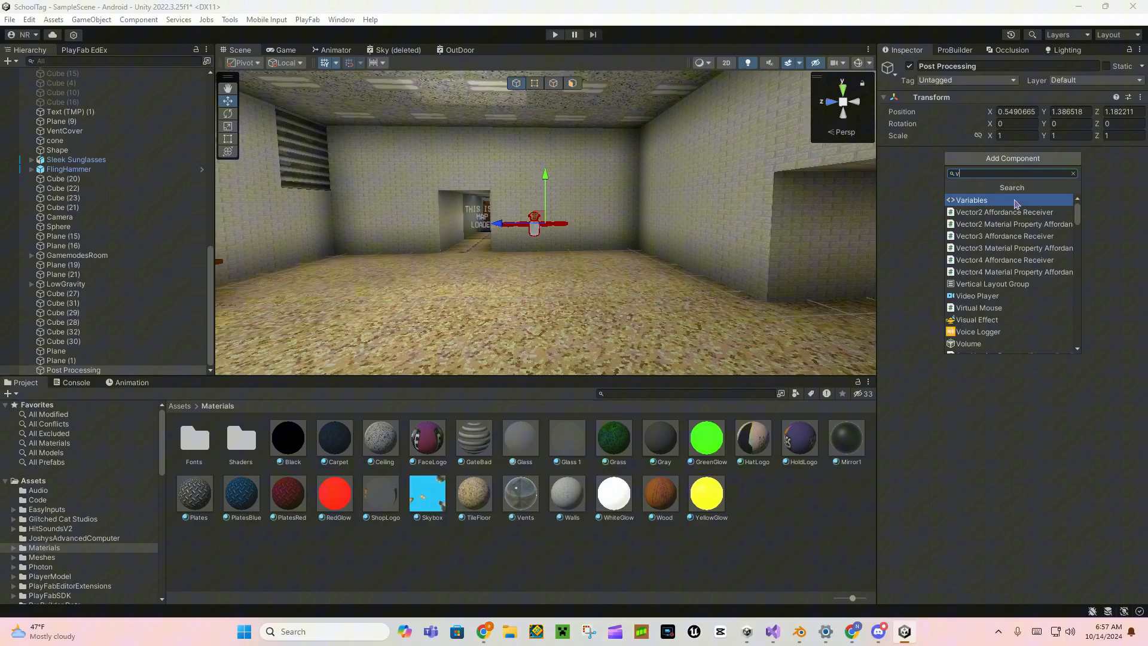
pyautogui.write('ol')
pyautogui.click(1012, 200)
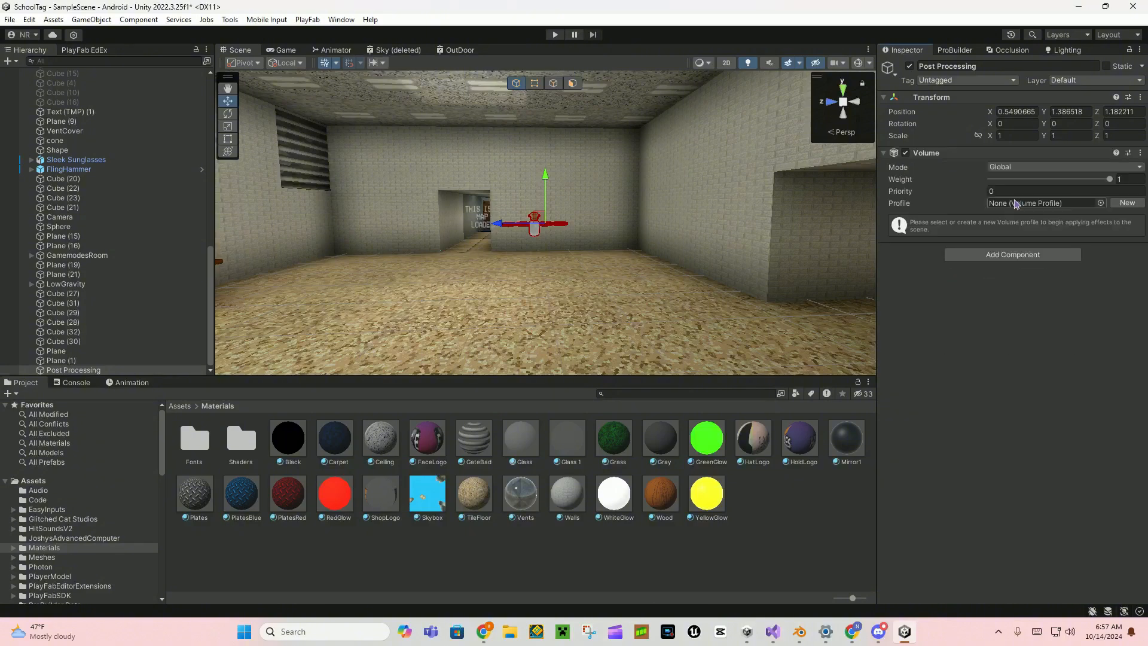
pyautogui.moveTo(629, 224)
pyautogui.mouseDown(button='right')
pyautogui.moveTo(590, 167)
pyautogui.moveTo(597, 235)
pyautogui.mouseUp(button='right')
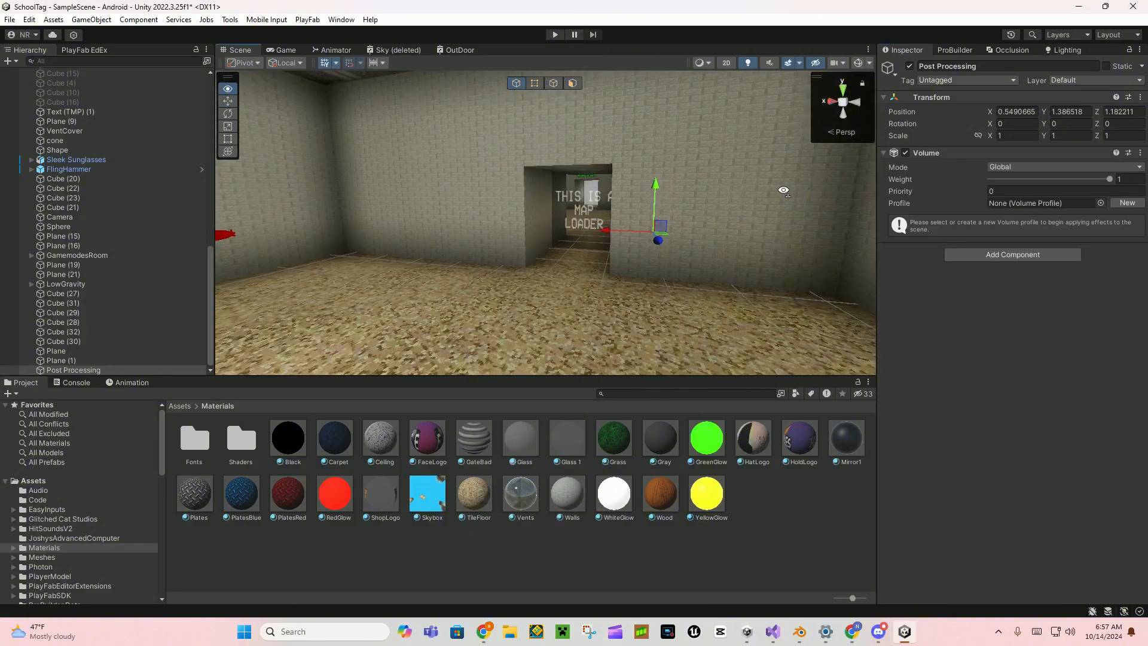
pyautogui.click(1100, 203)
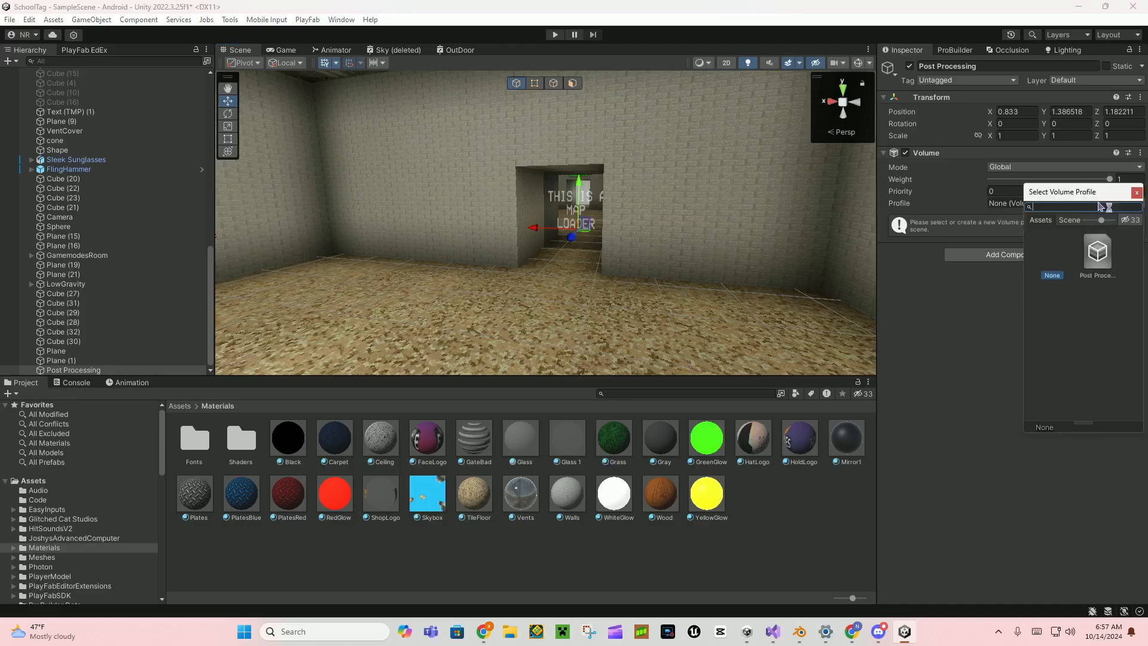
pyautogui.click(1137, 192)
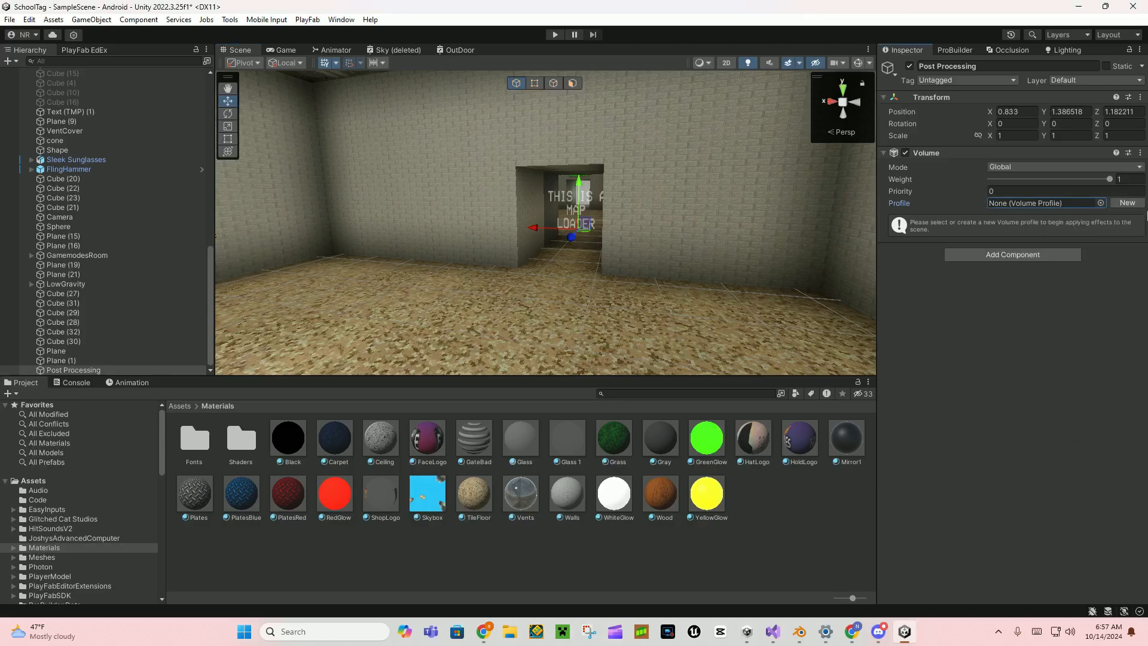
pyautogui.click(1101, 203)
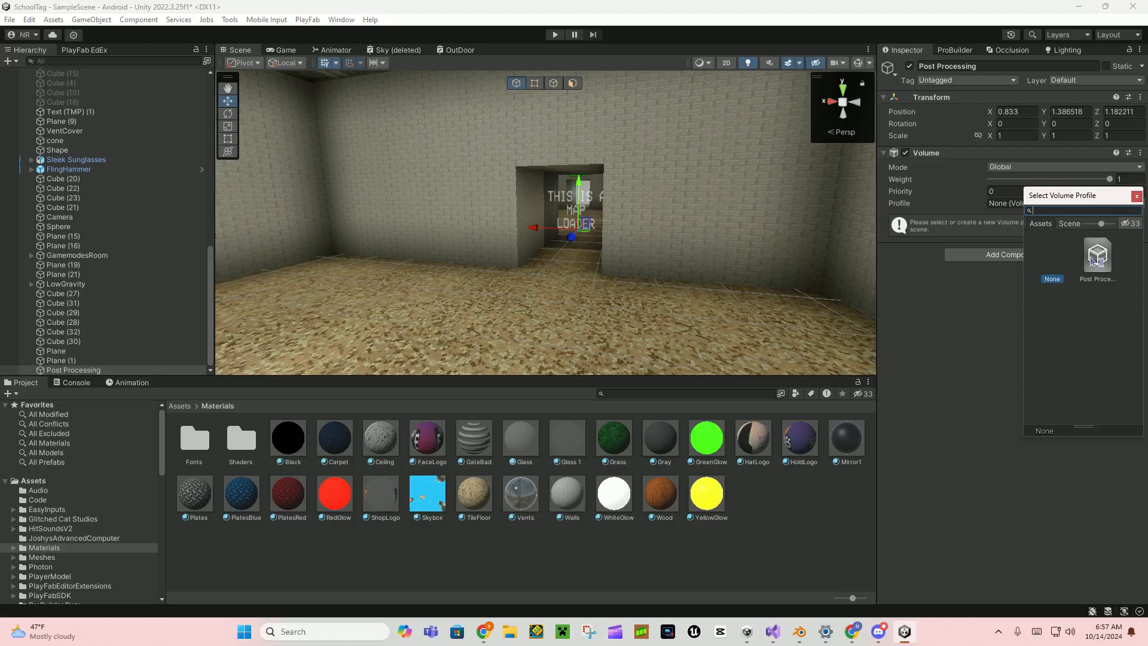
pyautogui.doubleClick(1099, 260)
pyautogui.click(1137, 196)
# - Replace it with a newly created empty volume profile with no overrides
pyautogui.moveTo(538, 224); pyautogui.dragTo(831, 216, button='right')
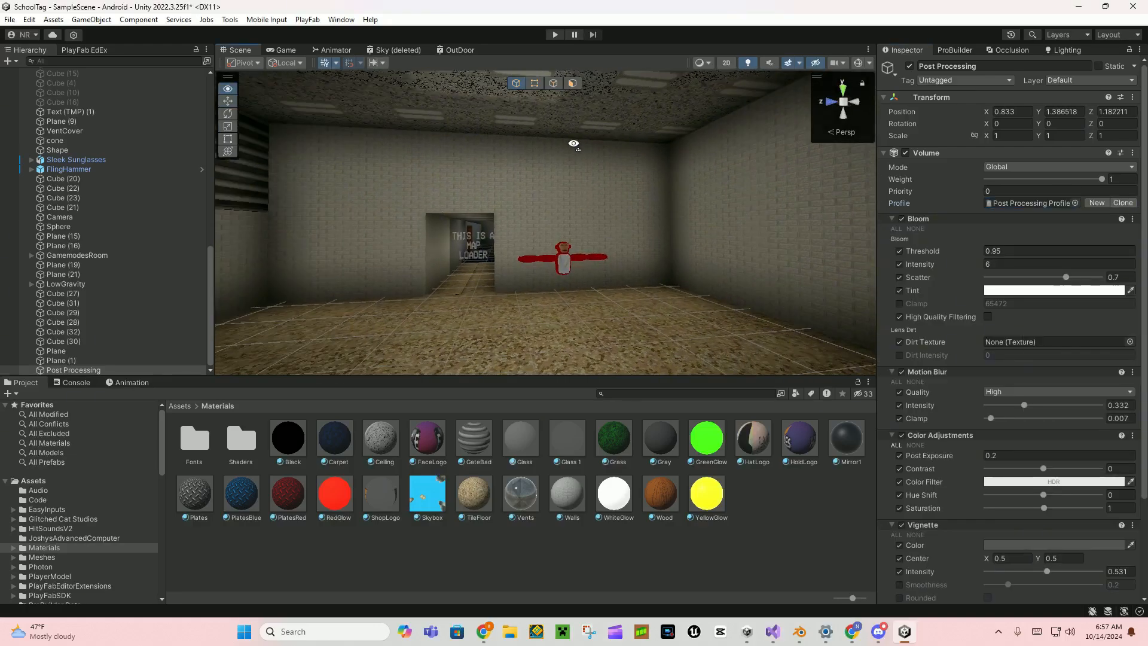
pyautogui.click(892, 219)
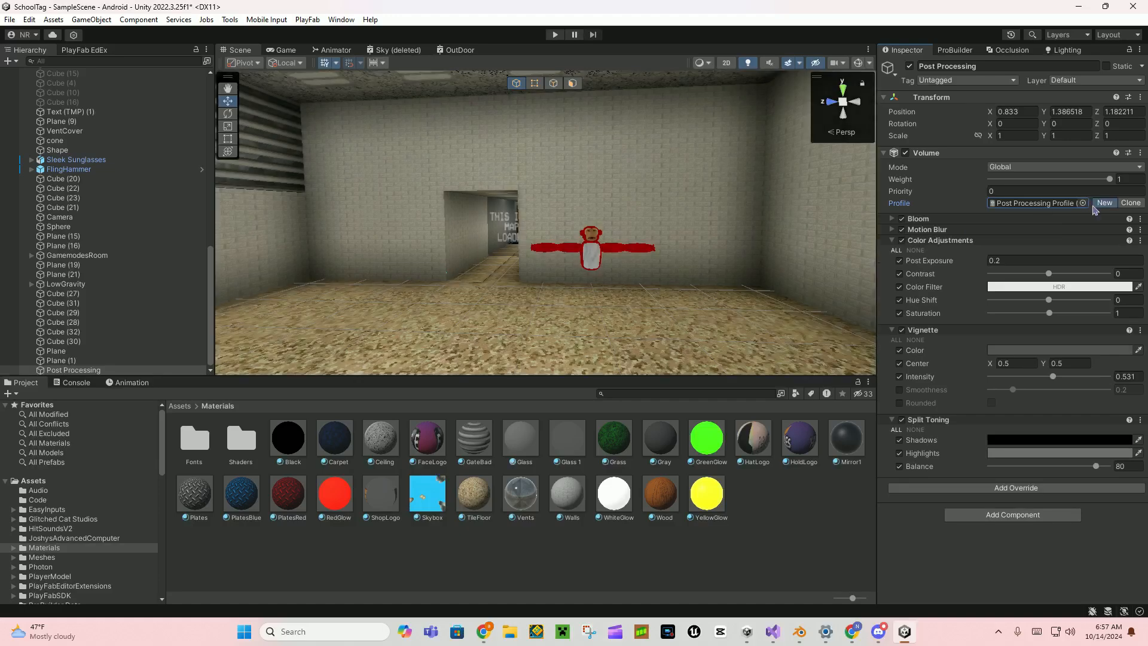
pyautogui.click(1105, 203)
pyautogui.click(1084, 203)
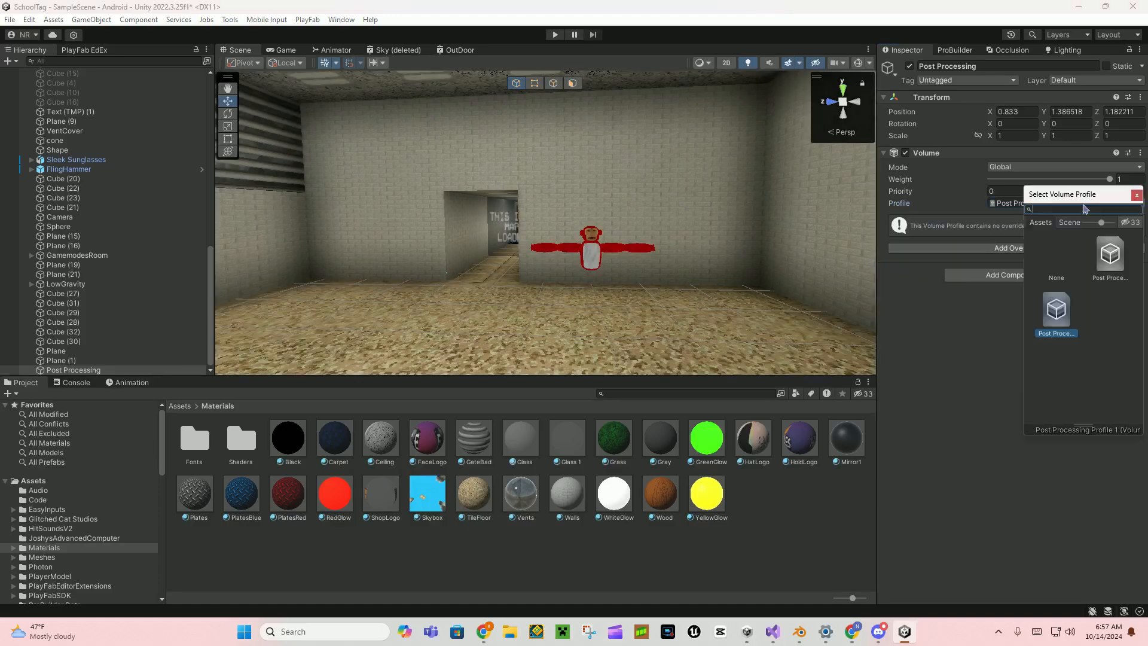
pyautogui.click(1137, 194)
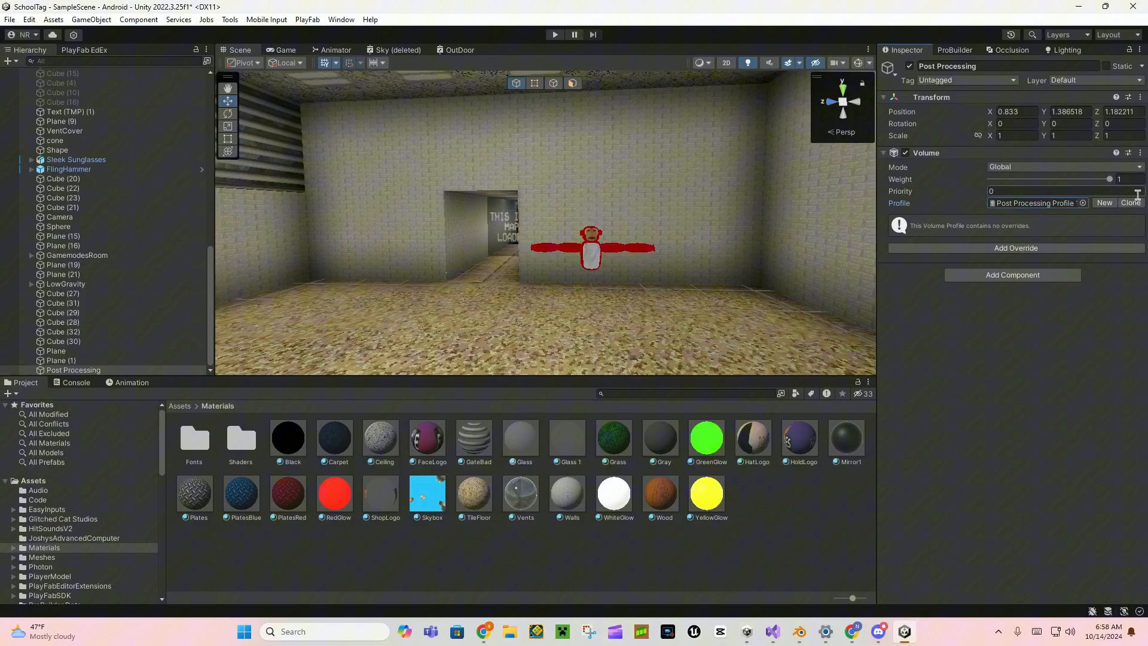
# - Add a Bloom post-processing override to the volume profile
pyautogui.moveTo(538, 225); pyautogui.dragTo(404, 224, button='right')
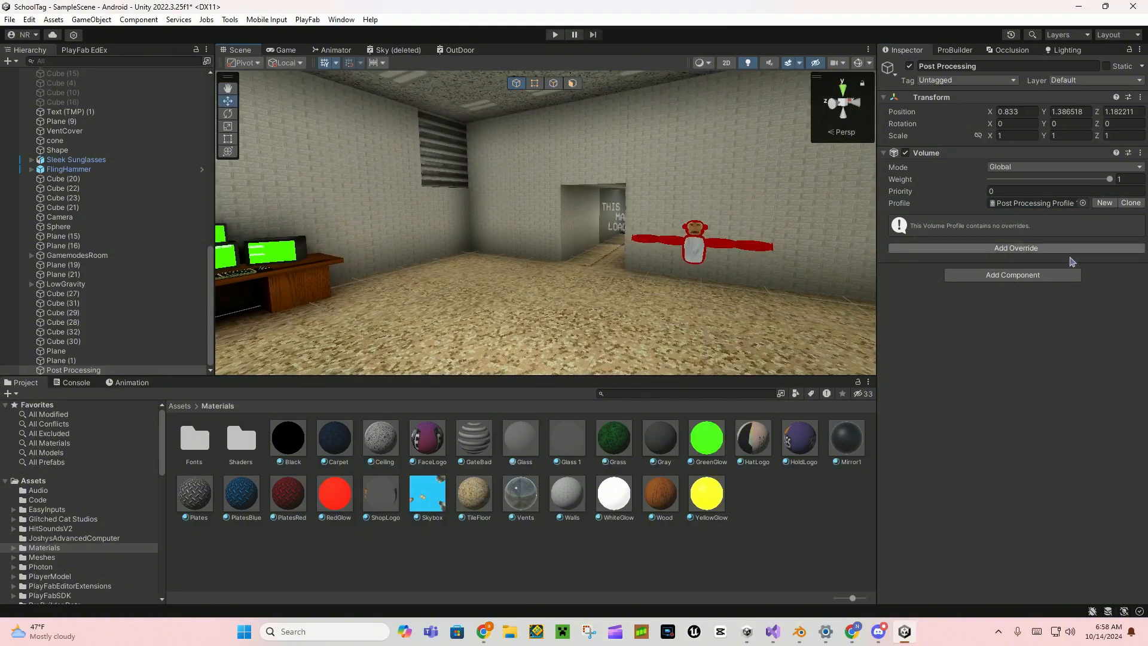
pyautogui.click(1023, 248)
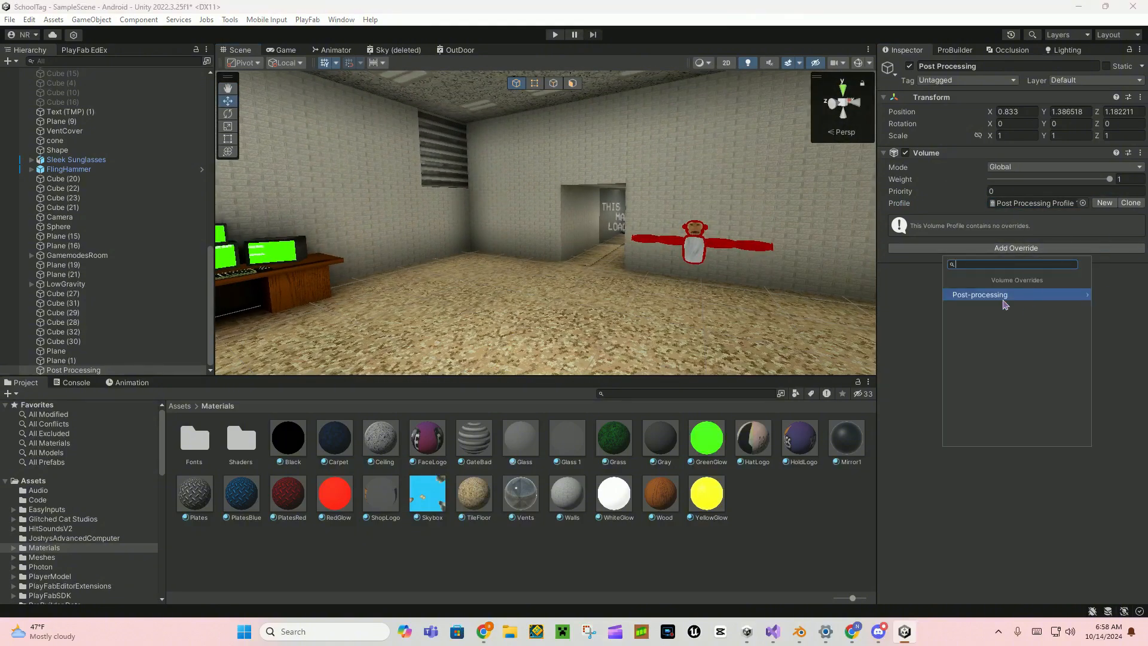
pyautogui.click(995, 296)
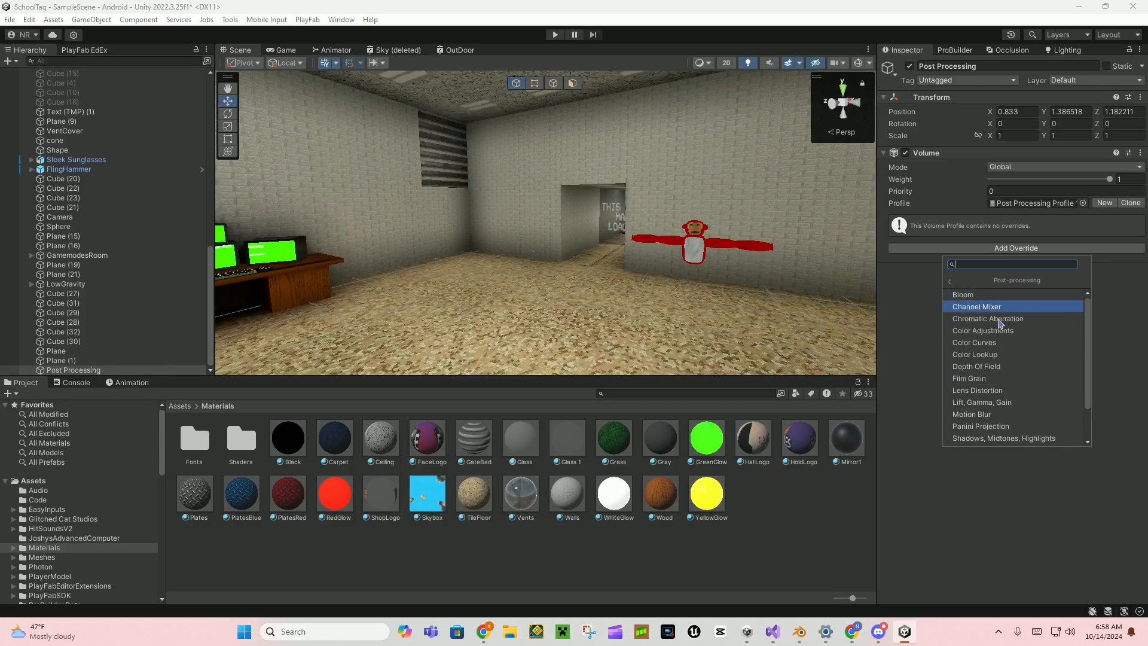
pyautogui.scroll(-2, 1005, 341)
pyautogui.scroll(2, 996, 395)
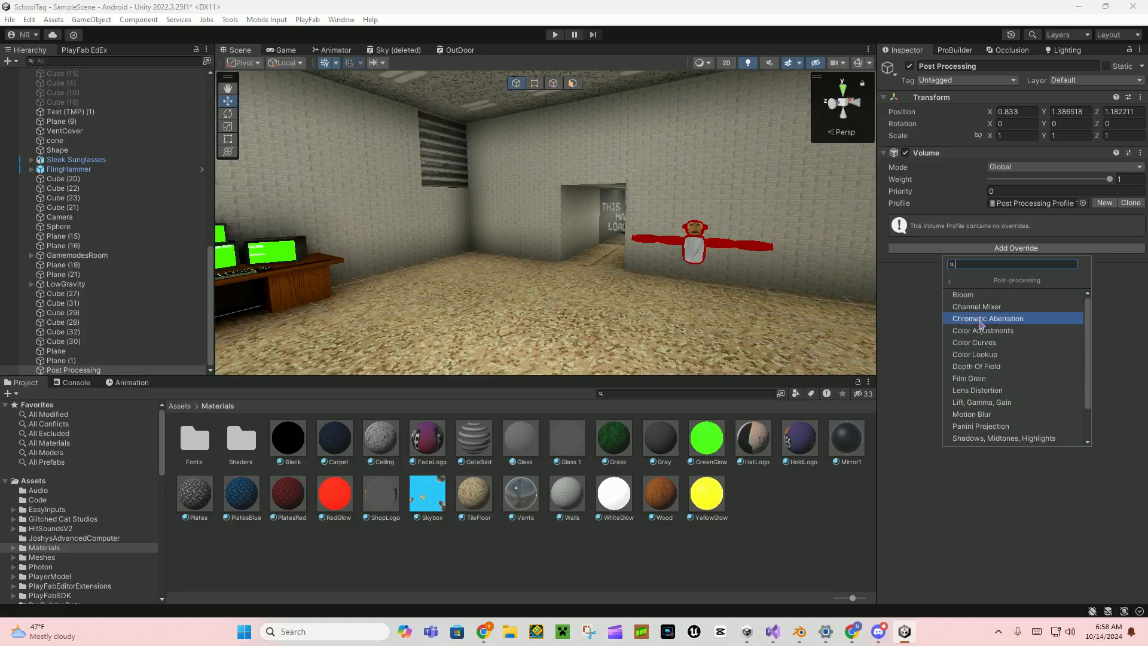
pyautogui.scroll(-2, 989, 404)
pyautogui.scroll(2, 989, 404)
pyautogui.scroll(-1, 988, 403)
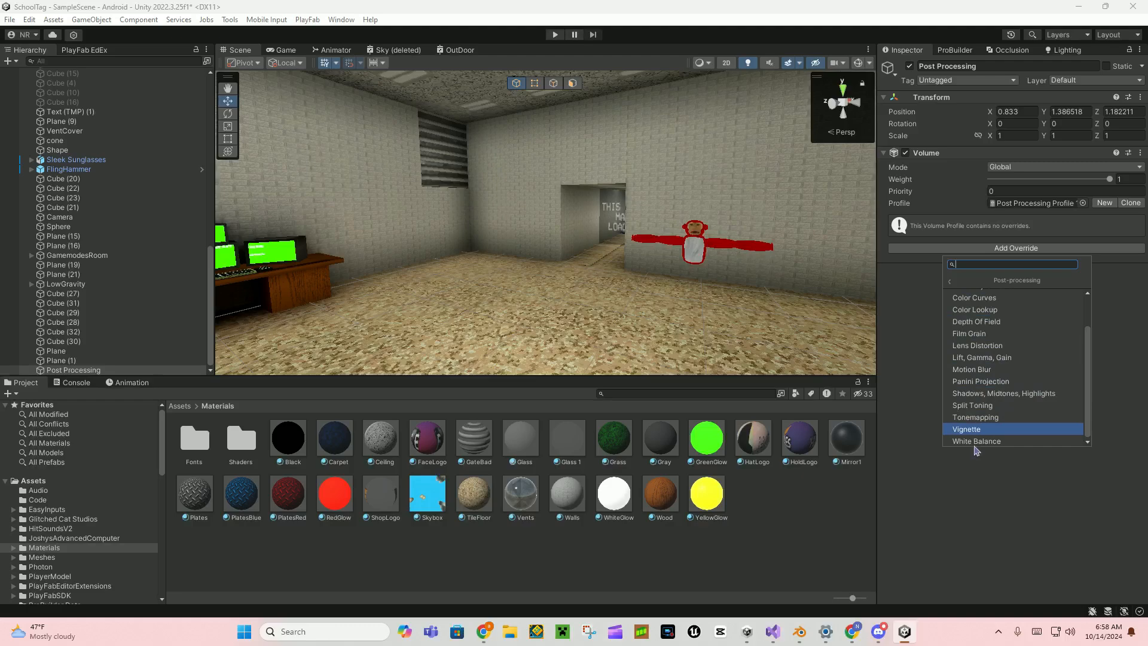
pyautogui.scroll(2, 989, 404)
pyautogui.click(962, 294)
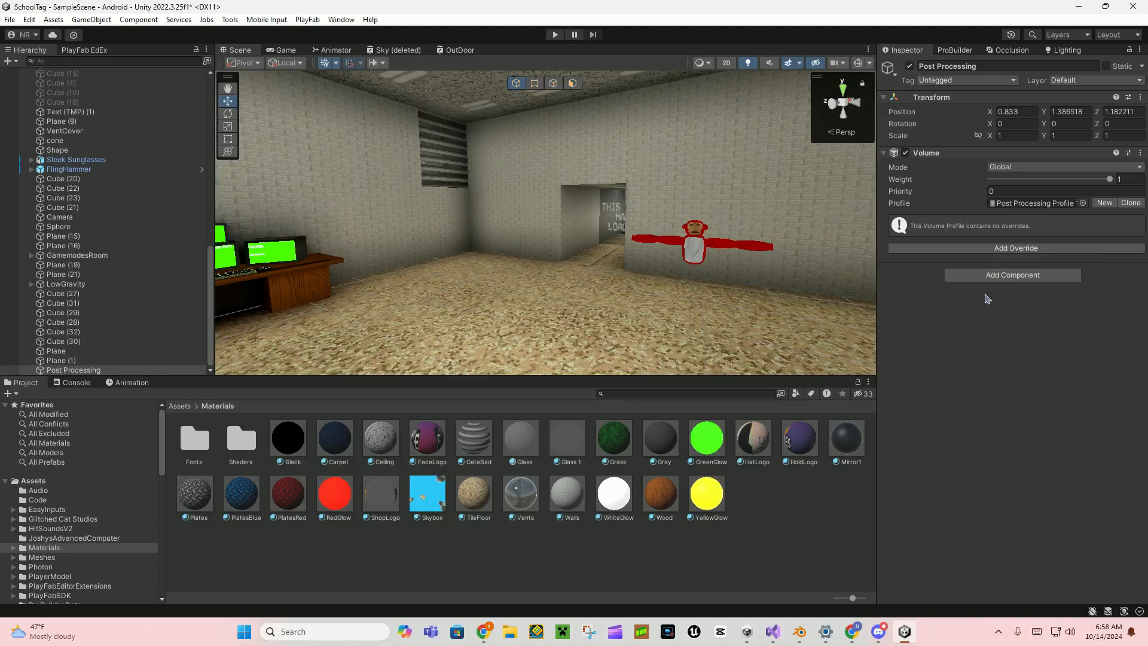
pyautogui.moveTo(505, 217); pyautogui.dragTo(627, 224, button='right')
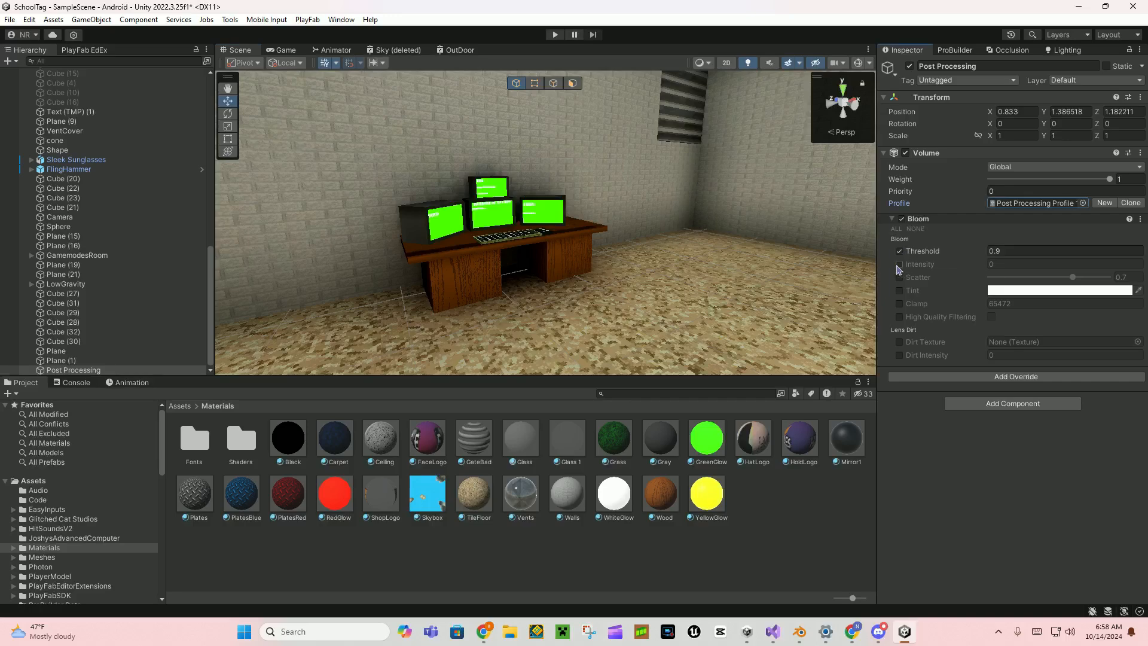
pyautogui.write('7.')
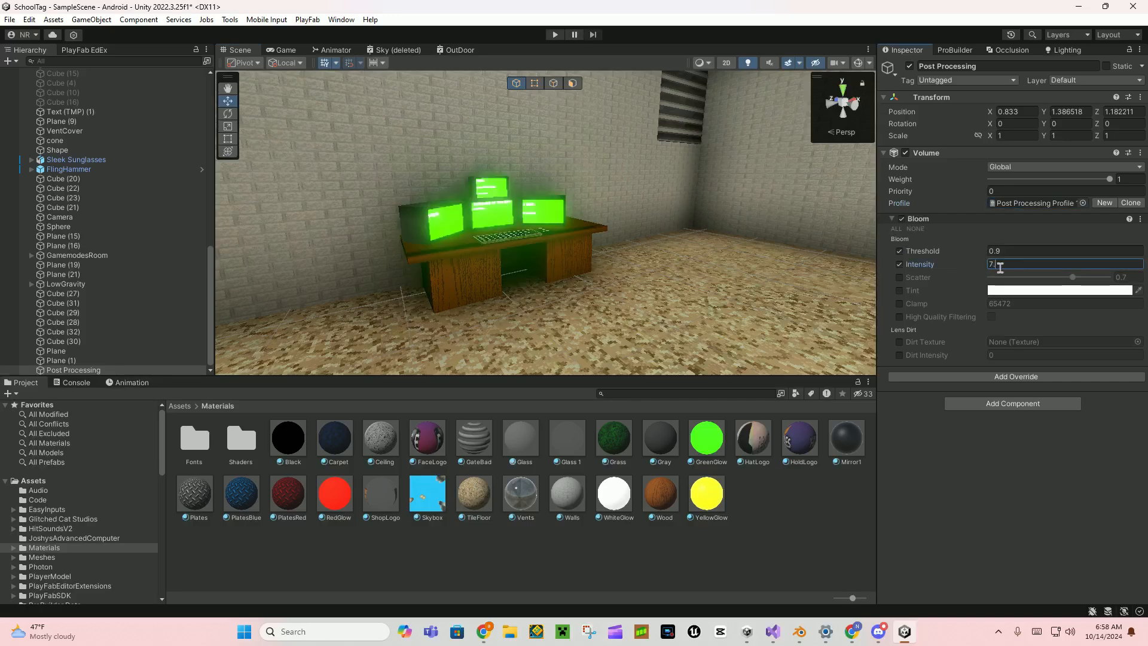
pyautogui.write('8')
# - Set Bloom intensity to 7.8, try threshold 0.8 and restore it to 0.9
pyautogui.moveTo(538, 225); pyautogui.dragTo(627, 234, button='right')
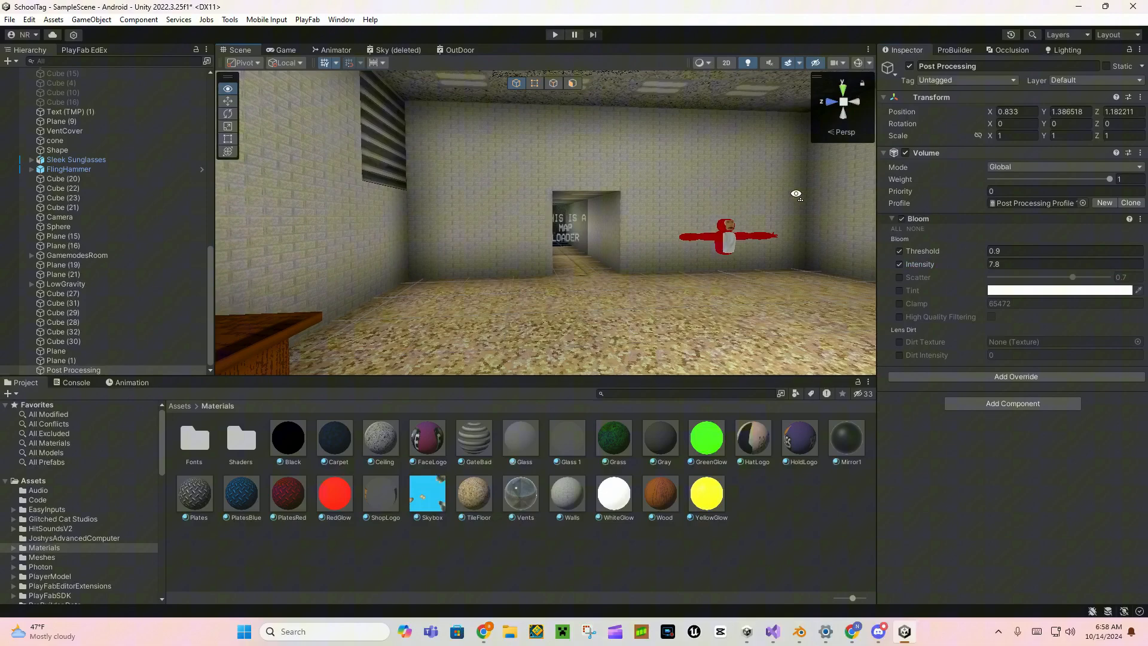
pyautogui.write('8')
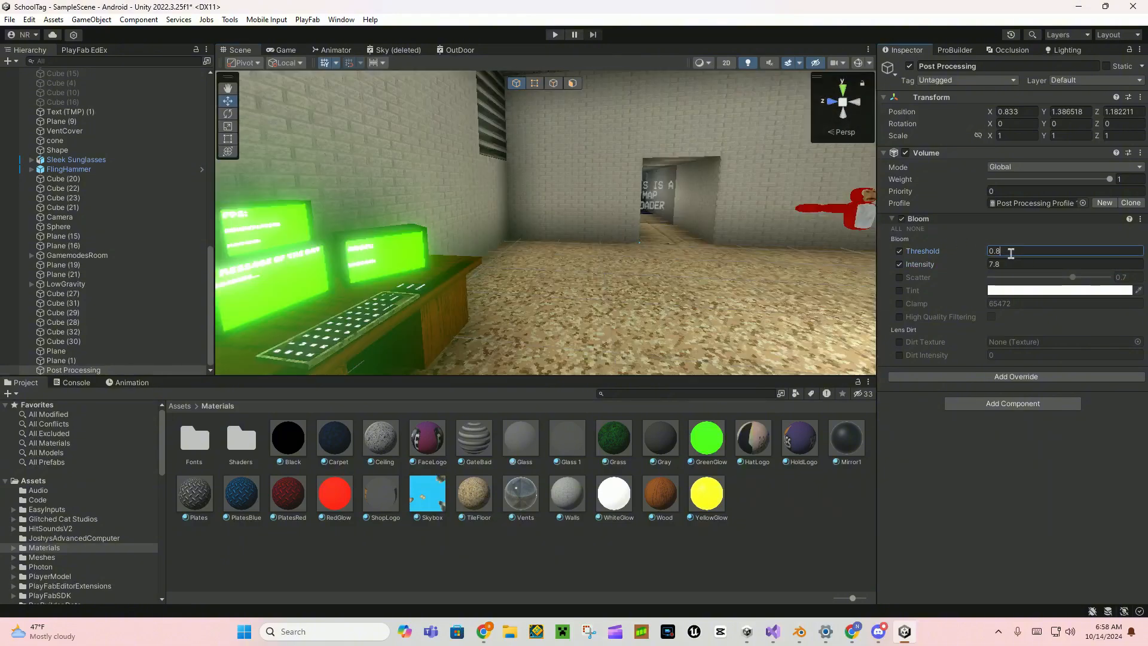
pyautogui.press('BackSpace')
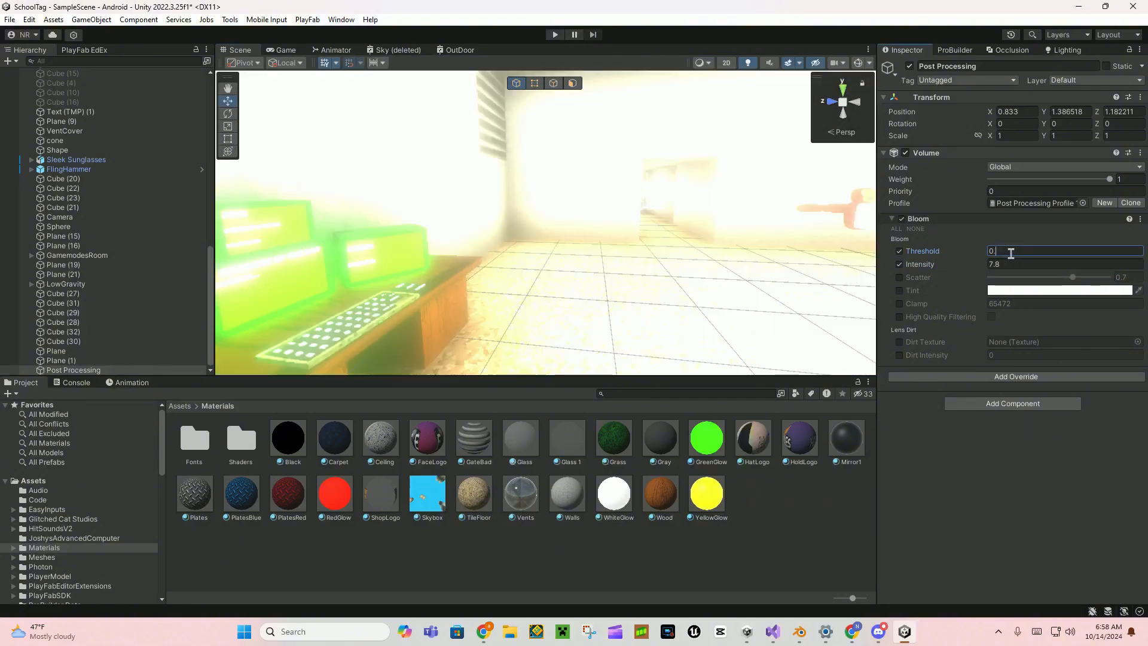
pyautogui.write('8')
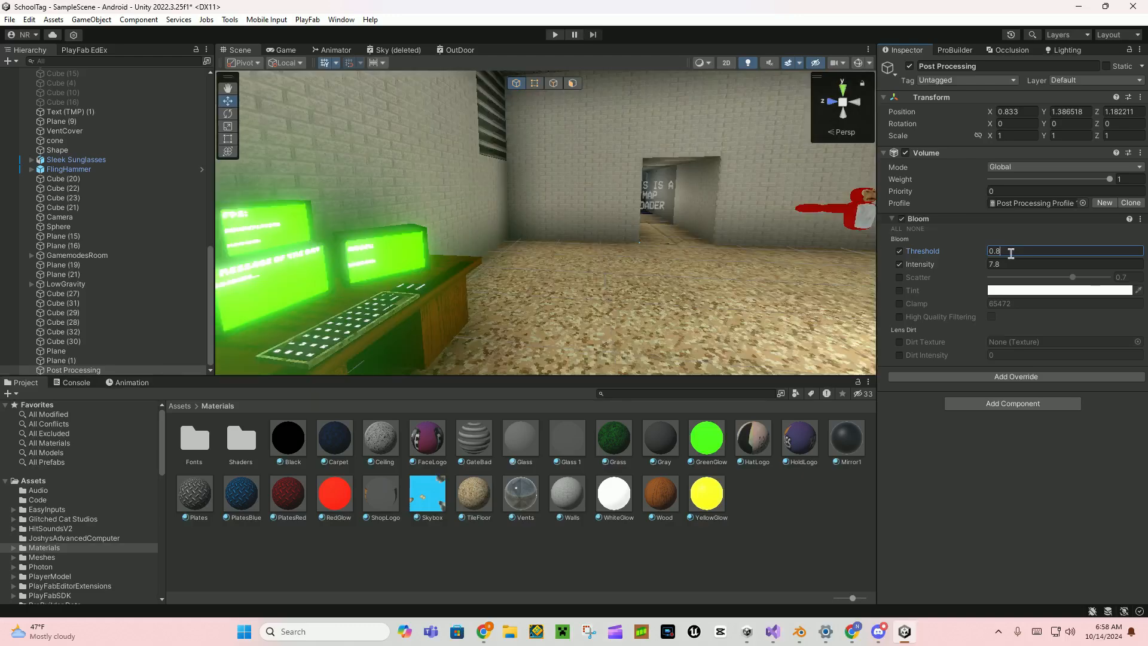
pyautogui.press('BackSpace')
pyautogui.write('9')
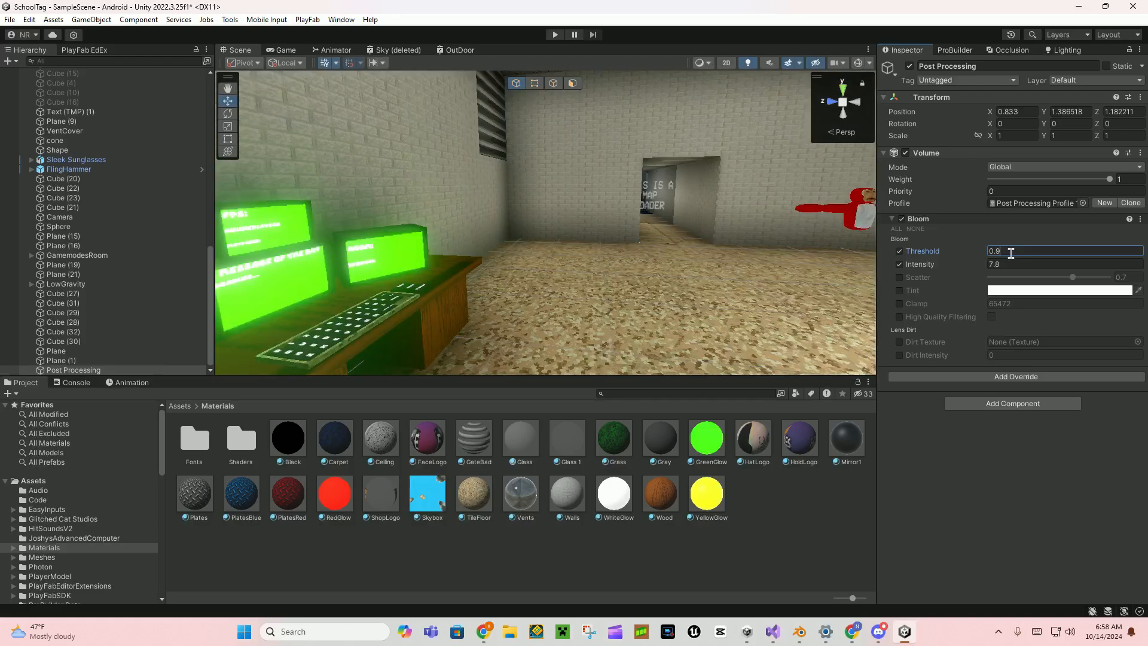
pyautogui.moveTo(538, 224)
pyautogui.mouseDown(button='right')
pyautogui.moveTo(368, 224)
pyautogui.moveTo(279, 254)
pyautogui.moveTo(553, 265)
pyautogui.moveTo(776, 194)
pyautogui.moveTo(489, 252)
pyautogui.moveTo(628, 287)
pyautogui.moveTo(891, 300)
pyautogui.mouseUp(button='right')
pyautogui.scroll(-8, 368, 224)
pyautogui.scroll(10, 359, 229)
pyautogui.scroll(-6, 503, 260)
pyautogui.scroll(-3, 628, 233)
pyautogui.scroll(-2, 627, 287)
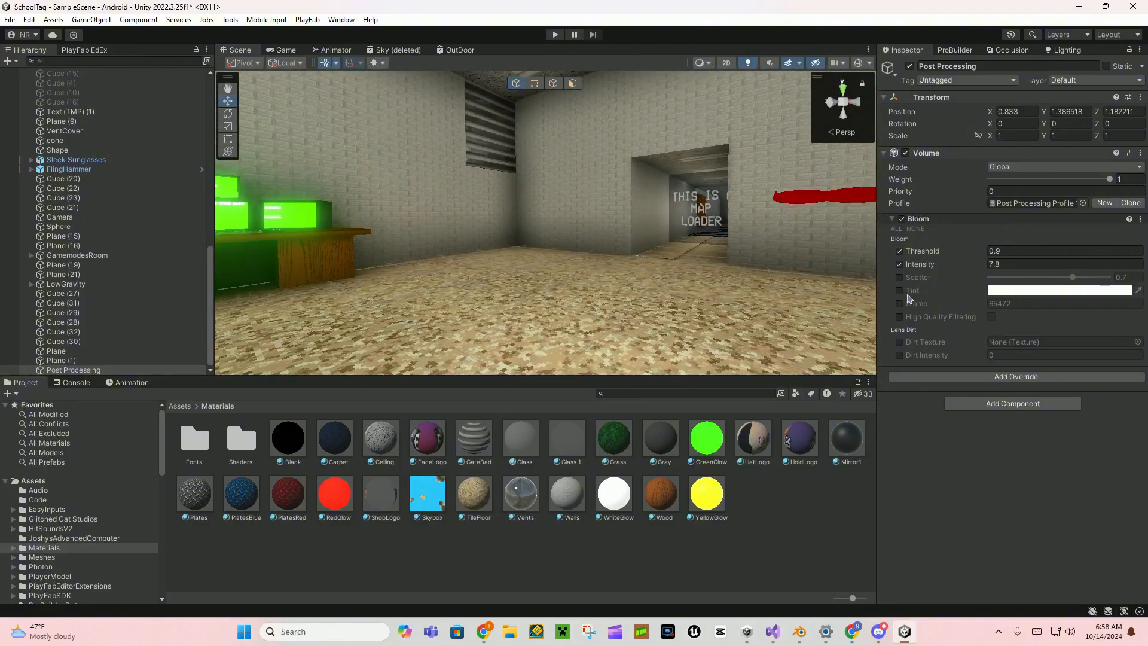
# - Enable the Bloom tint, try red and undo back to pure white
pyautogui.click(1058, 289)
pyautogui.moveTo(1090, 377); pyautogui.dragTo(1131, 381)
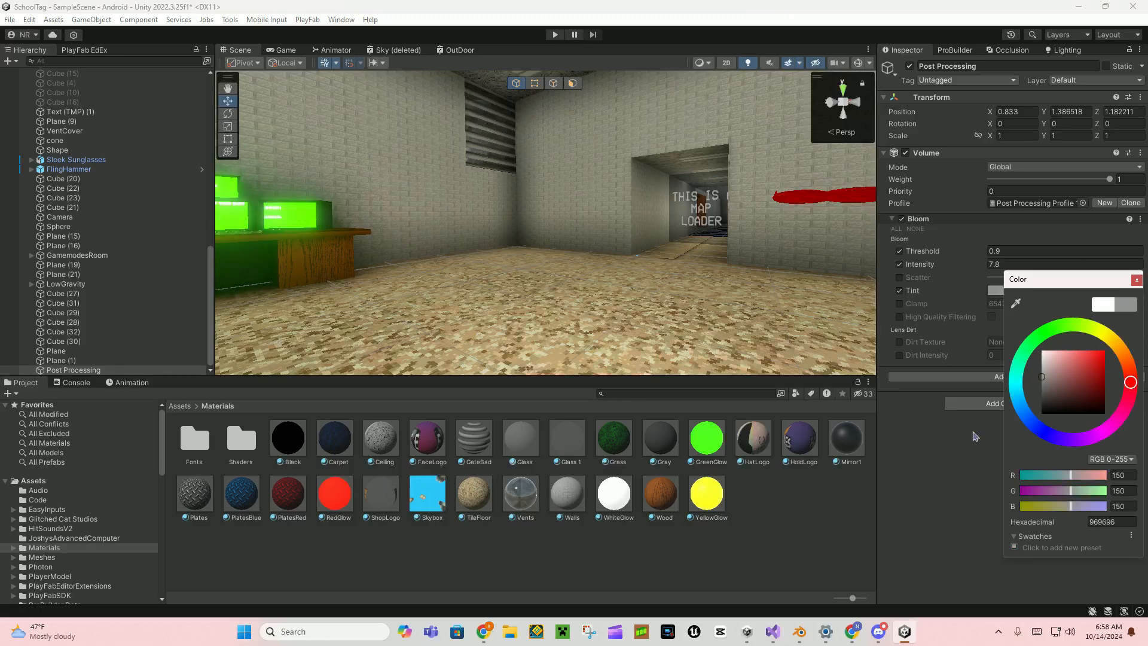
pyautogui.hotkey('ctrl', 'z')
pyautogui.hotkey('ctrl', 'y')
pyautogui.hotkey('ctrl', 'z')
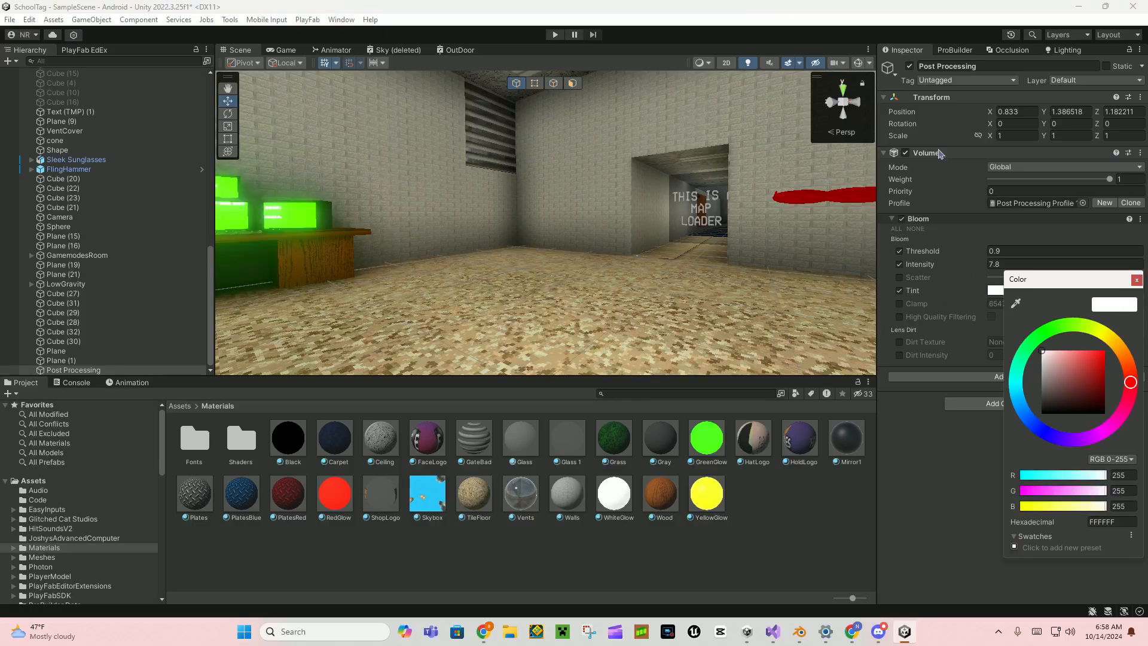
pyautogui.hotkey('ctrl', 'y')
pyautogui.hotkey('ctrl', 'z')
pyautogui.hotkey('ctrl', 'y')
pyautogui.hotkey('ctrl', 'z')
pyautogui.click(1138, 281)
# - Bring up the Post-processing category of the Add Override list
pyautogui.click(1016, 376)
pyautogui.click(995, 422)
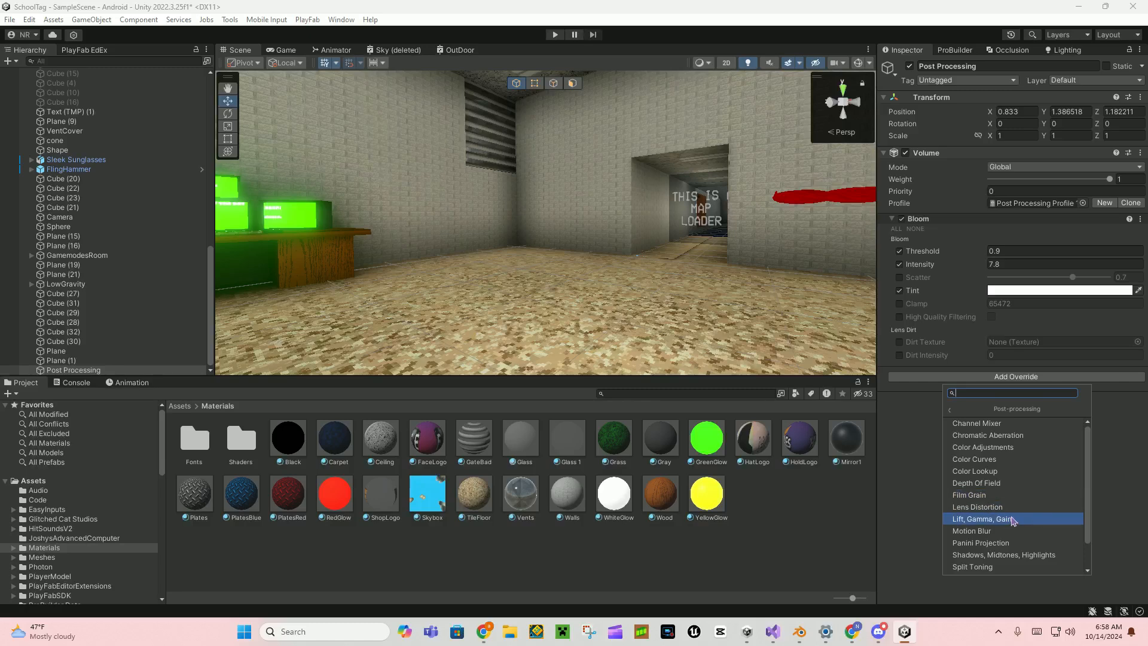
pyautogui.scroll(-2, 994, 556)
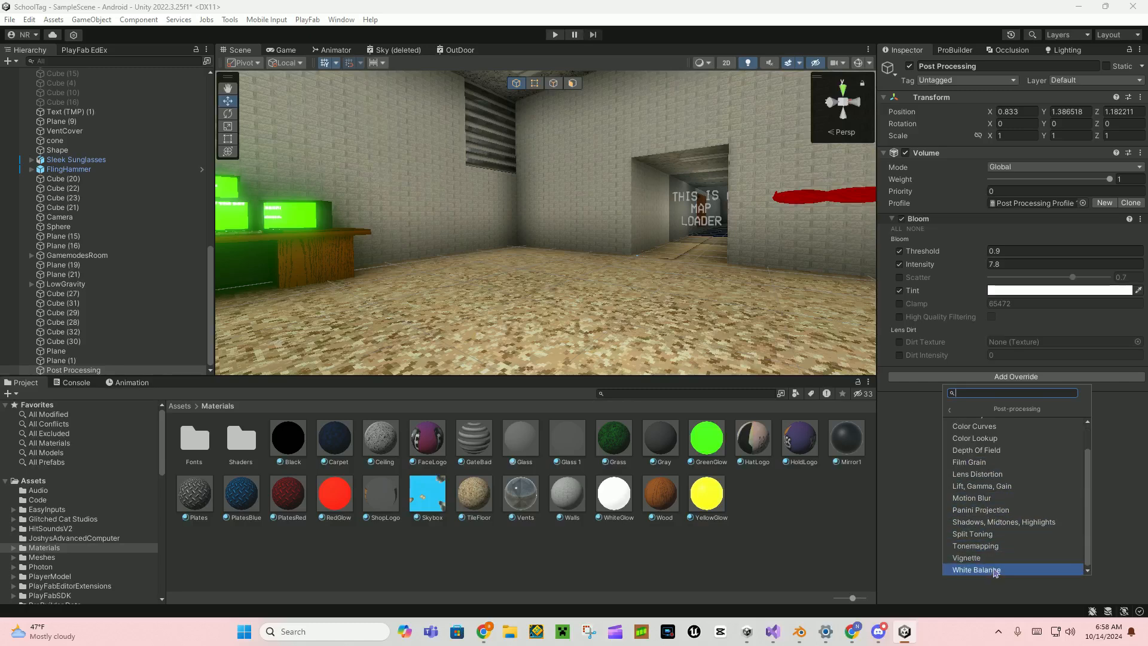
# - Add a Vignette override with intensity about 0.48 and a dark grey colour
pyautogui.click(998, 558)
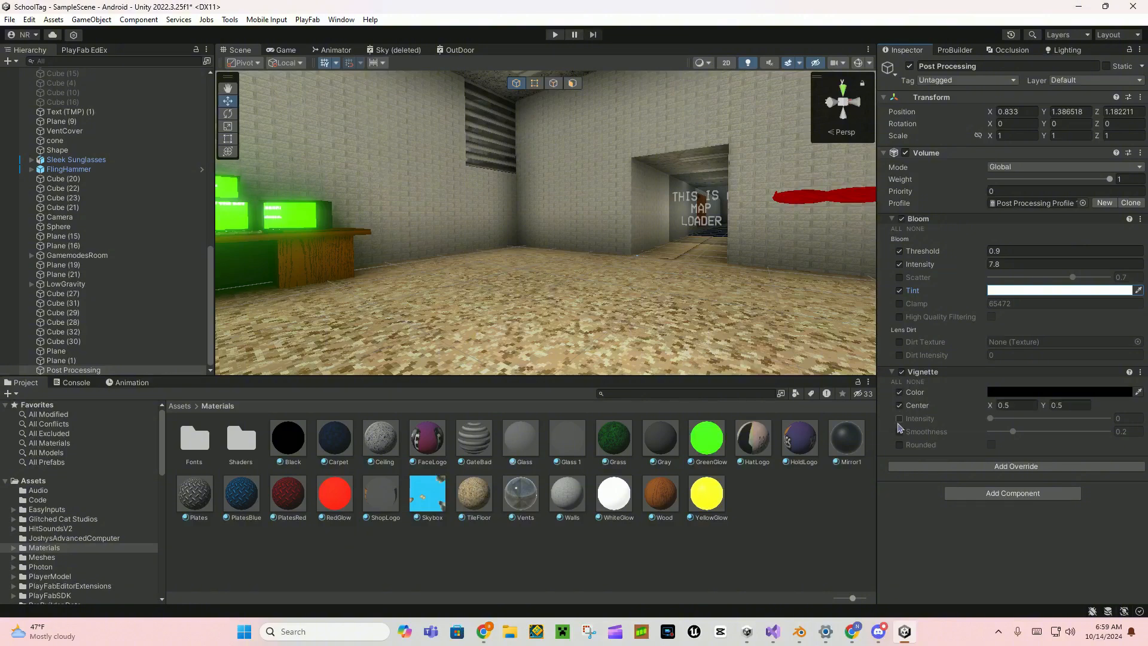
pyautogui.moveTo(991, 419); pyautogui.dragTo(1050, 419)
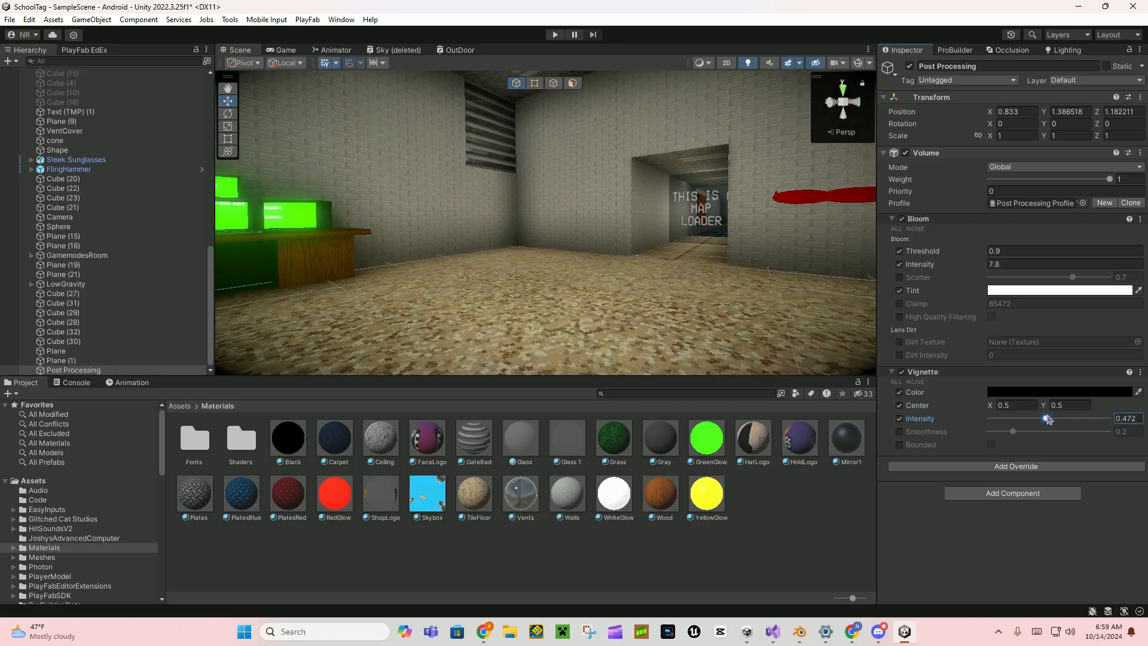
pyautogui.click(1029, 395)
pyautogui.moveTo(1051, 432); pyautogui.dragTo(1041, 449)
pyautogui.click(1136, 335)
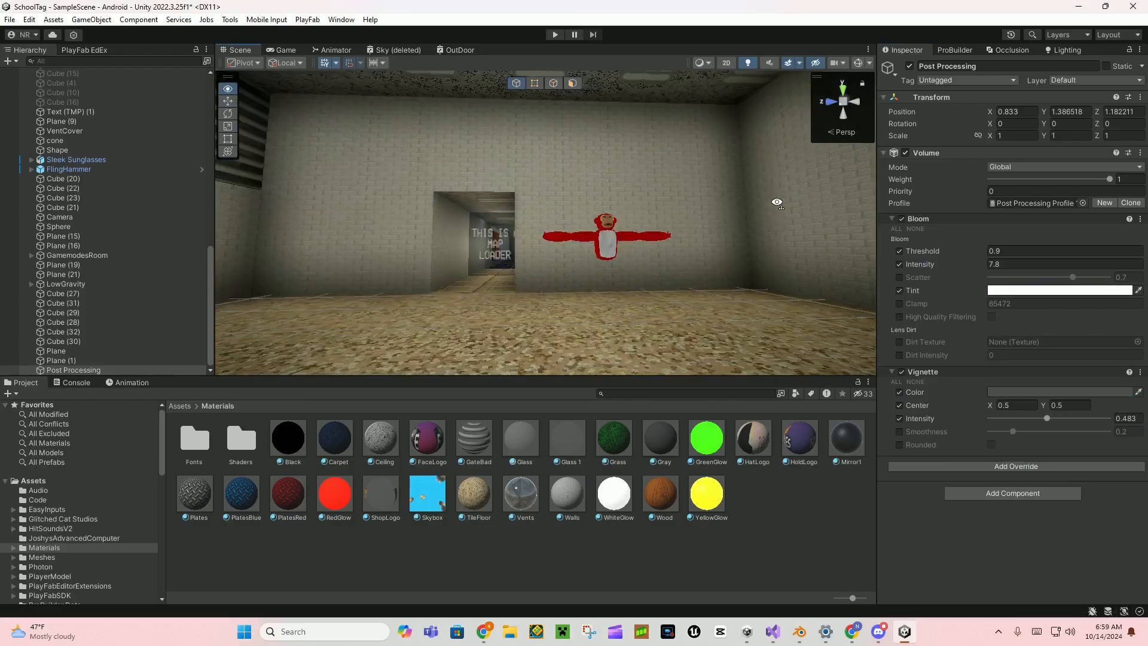
pyautogui.moveTo(539, 269)
pyautogui.mouseDown(button='right')
pyautogui.moveTo(479, 196)
pyautogui.moveTo(674, 300)
pyautogui.moveTo(351, 333)
pyautogui.moveTo(538, 288)
pyautogui.moveTo(720, 269)
pyautogui.mouseUp(button='right')
# - Assign the prepared Post Processing Profile with bloom, motion blur, colour adjustments, vignette and split toning
pyautogui.moveTo(727, 225); pyautogui.dragTo(791, 206, button='right')
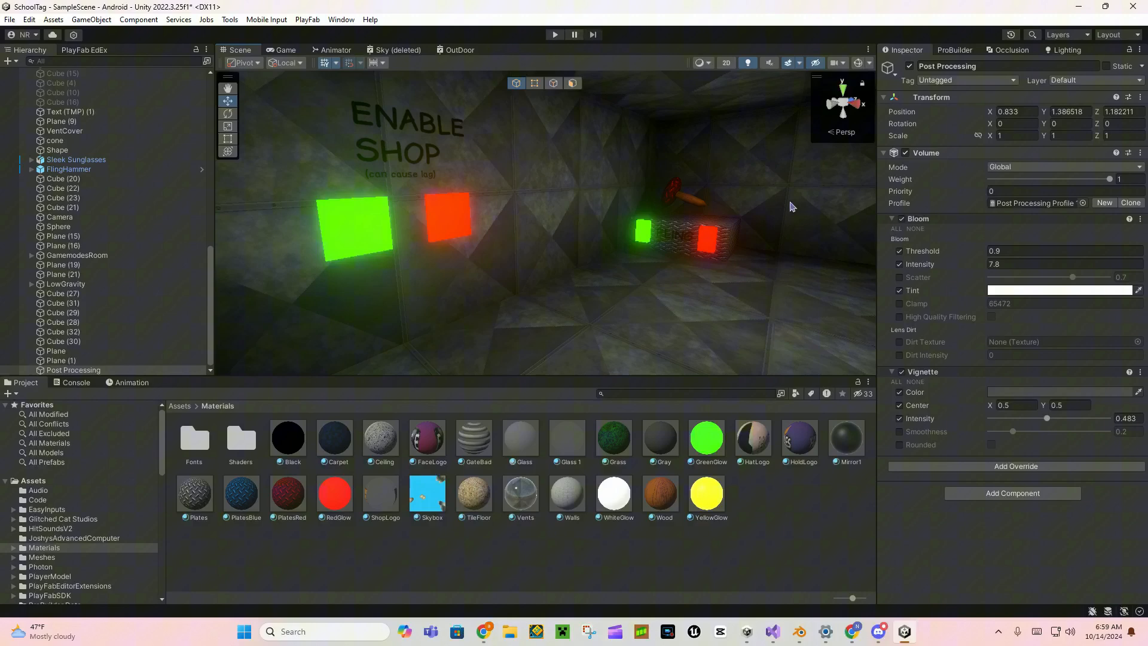
pyautogui.click(1083, 203)
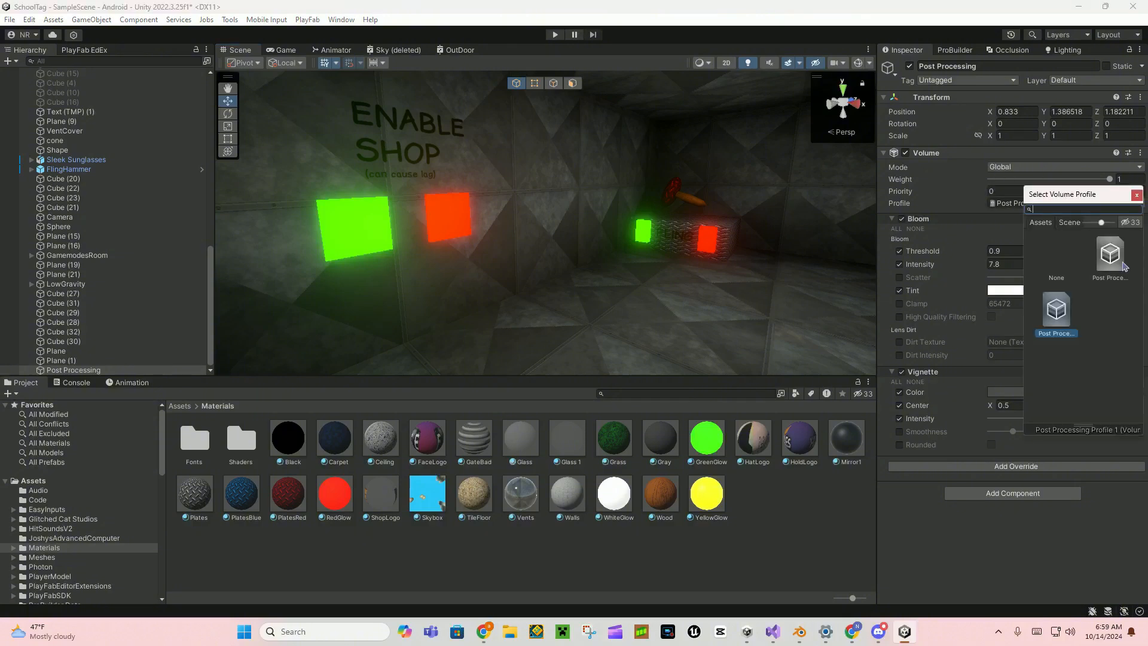
pyautogui.doubleClick(1110, 254)
pyautogui.click(1138, 196)
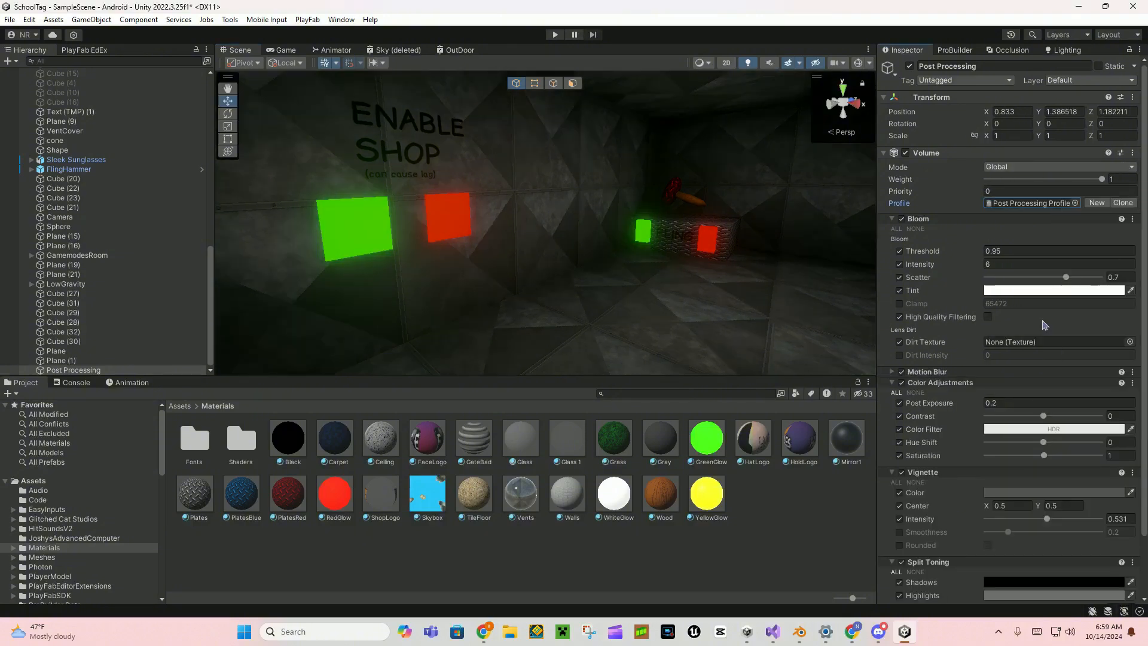
pyautogui.scroll(-3, 1043, 325)
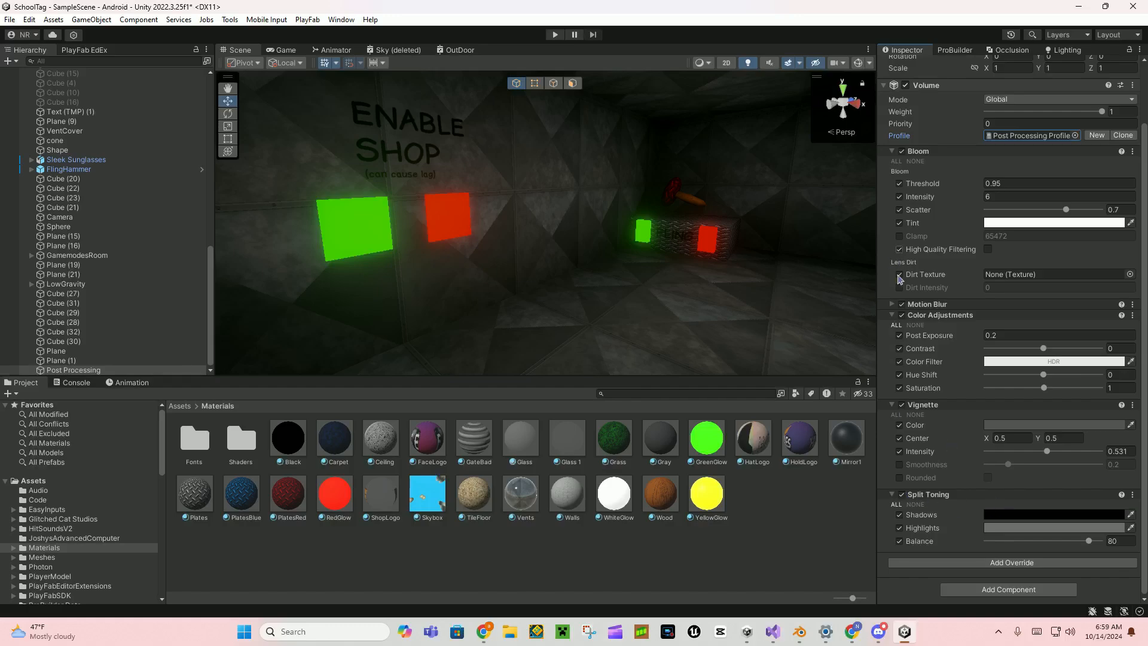